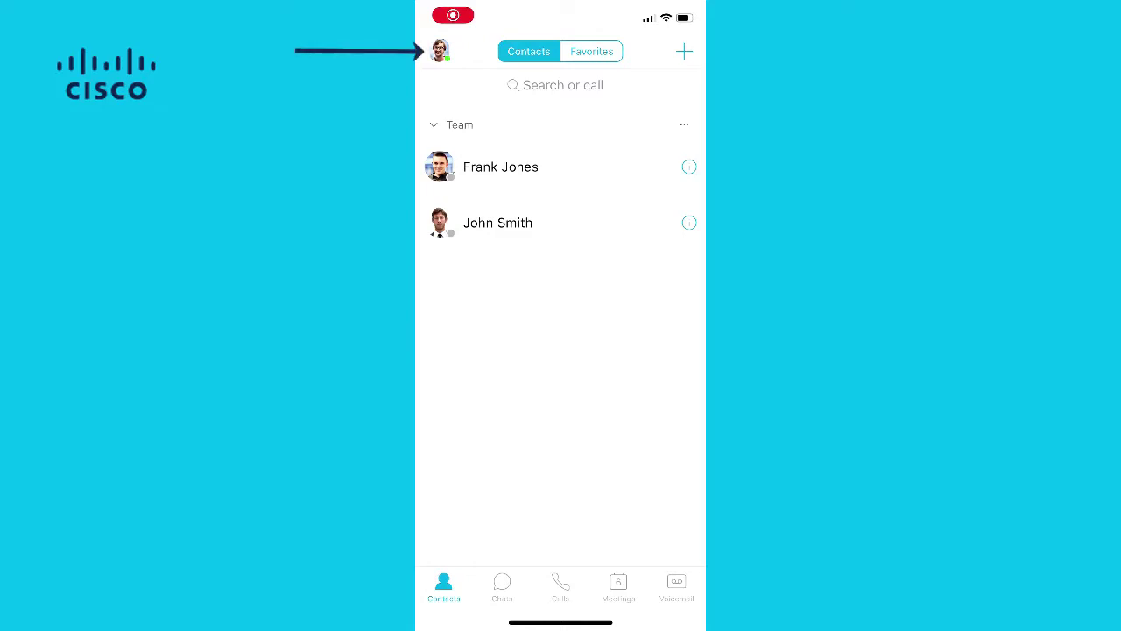
Step: Switch on Detailed Logging under Help > Problem Reporting in Jabber's settings
click(439, 51)
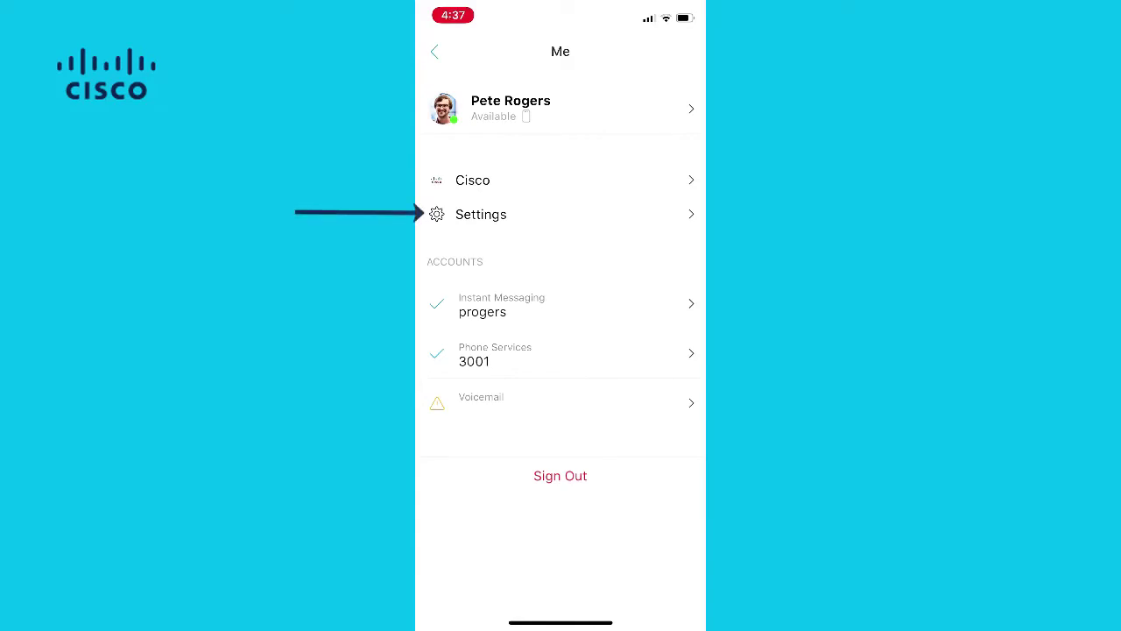
click(481, 213)
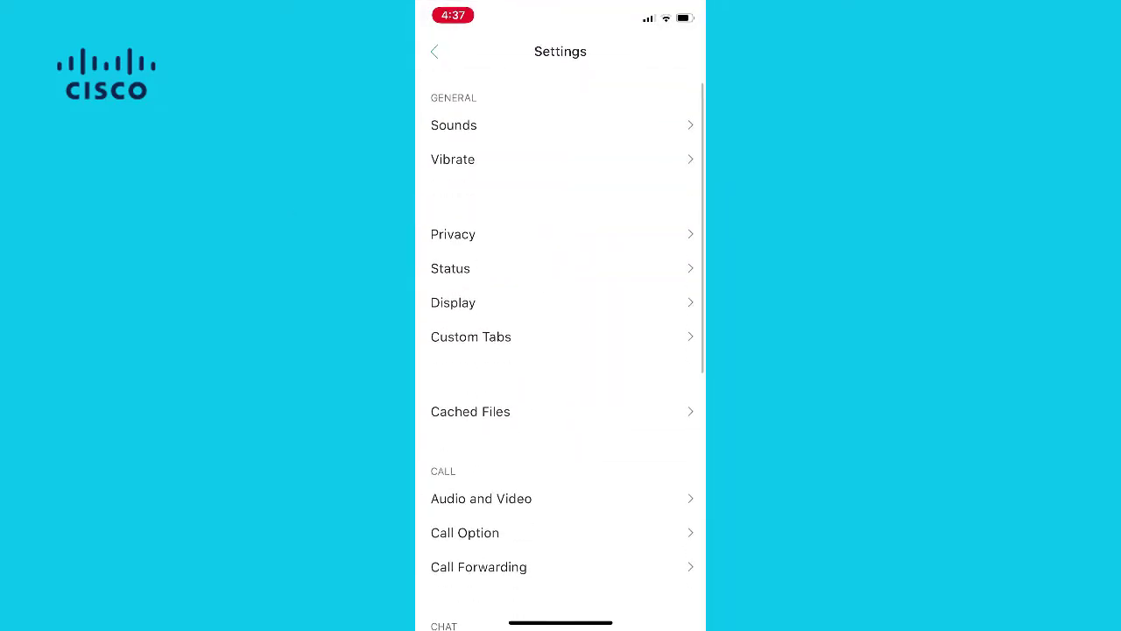
scroll(561, 350, down, 10)
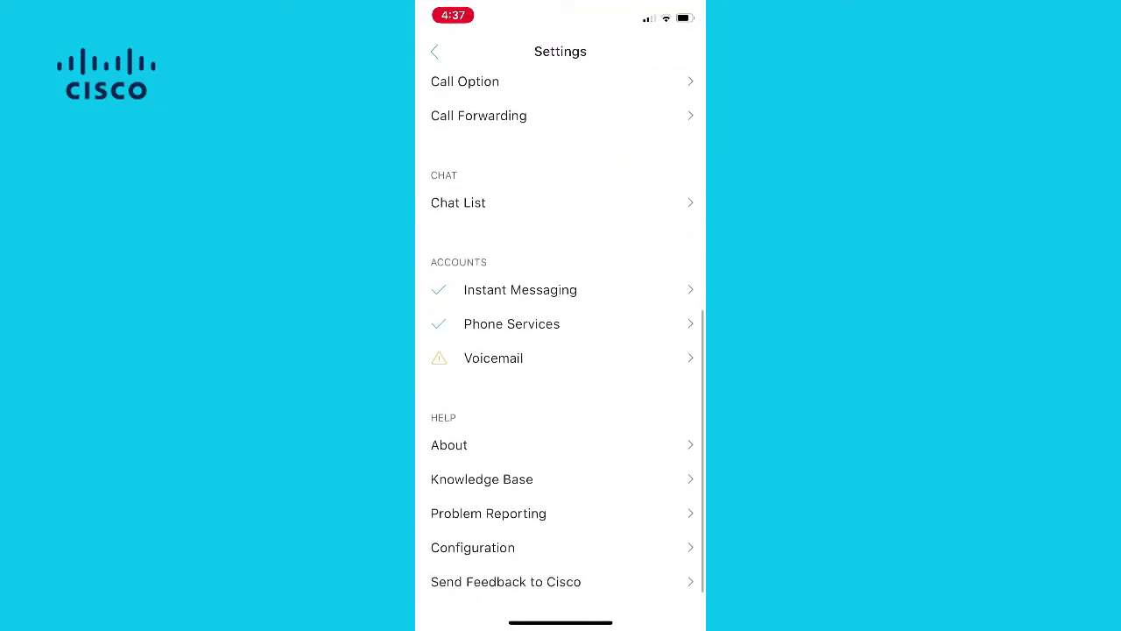
click(488, 489)
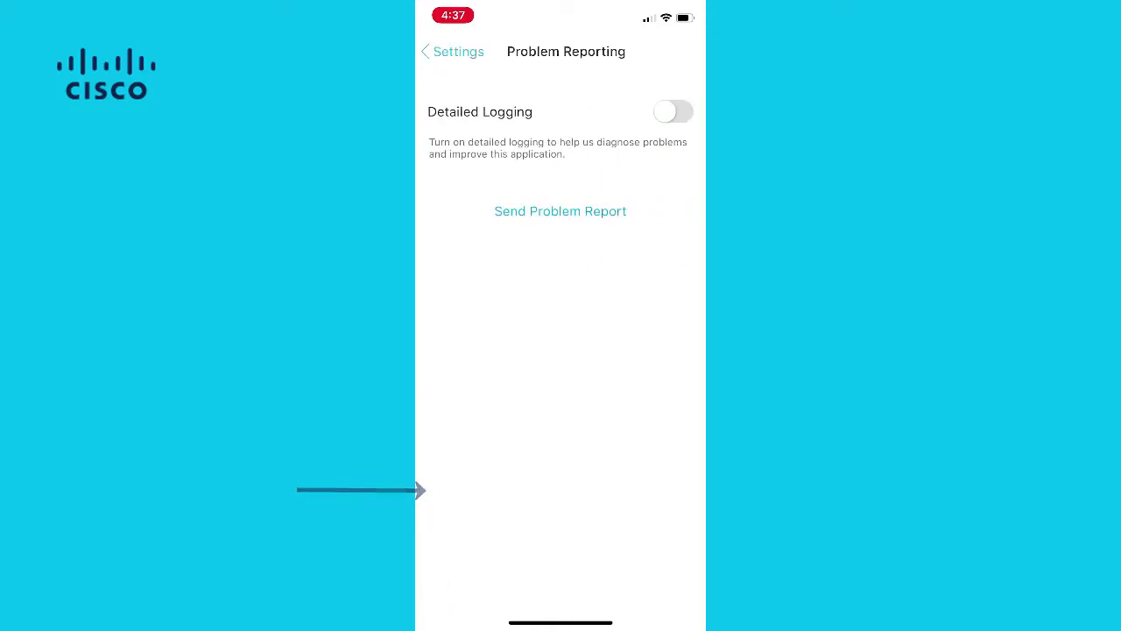
click(673, 111)
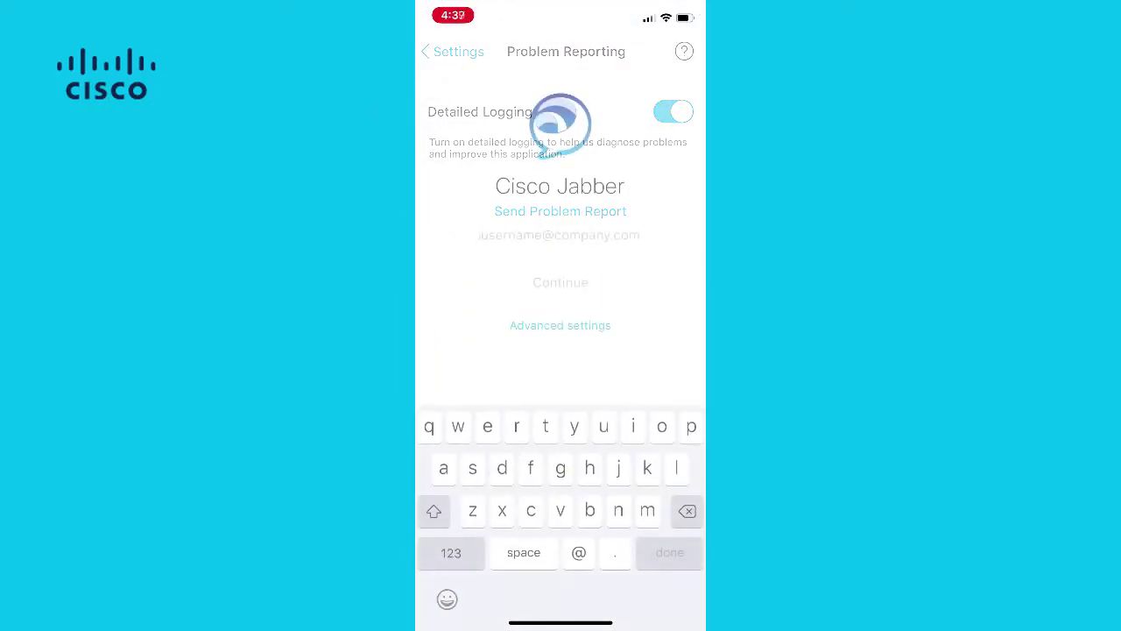
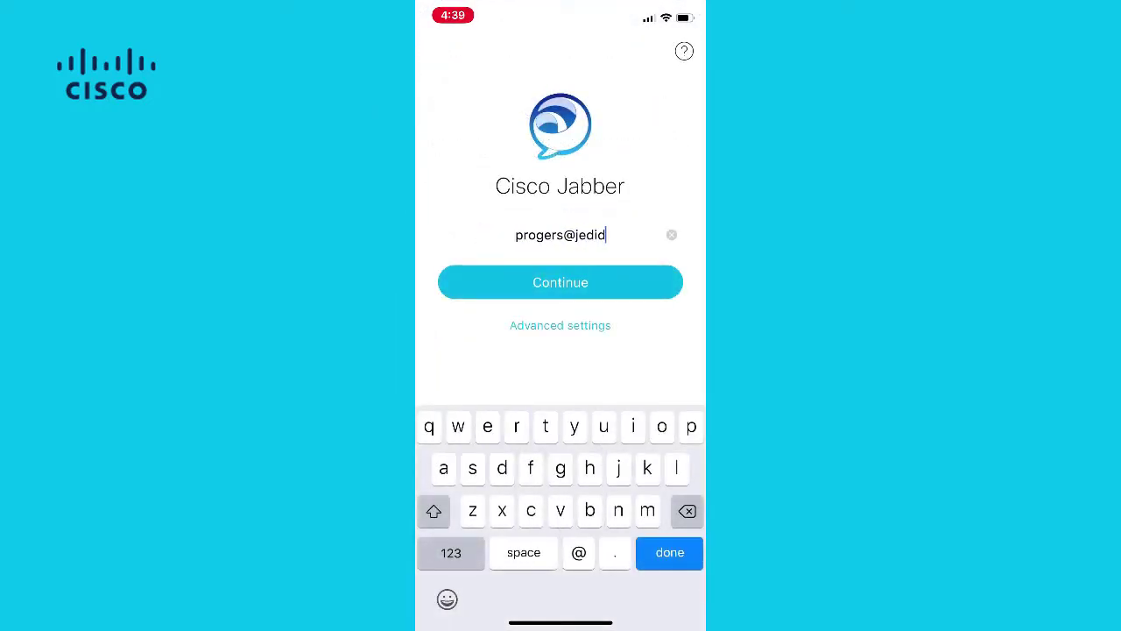
Step: Sign in with the user's e-mail, diagnose the failure and send a Sign in/Sign out problem report
click(560, 282)
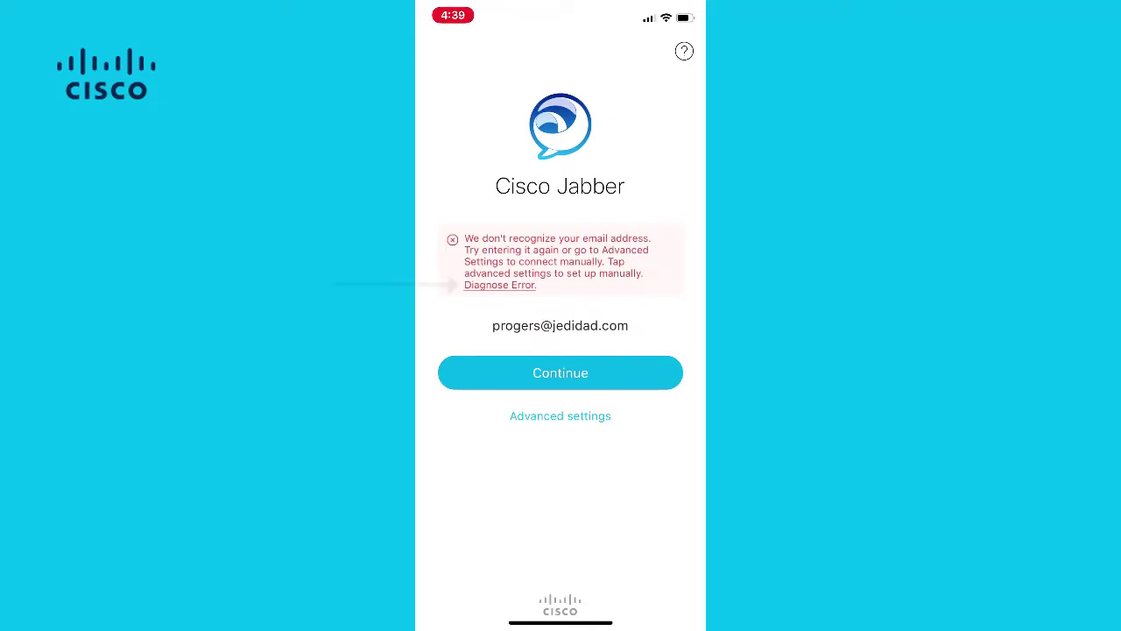
click(499, 284)
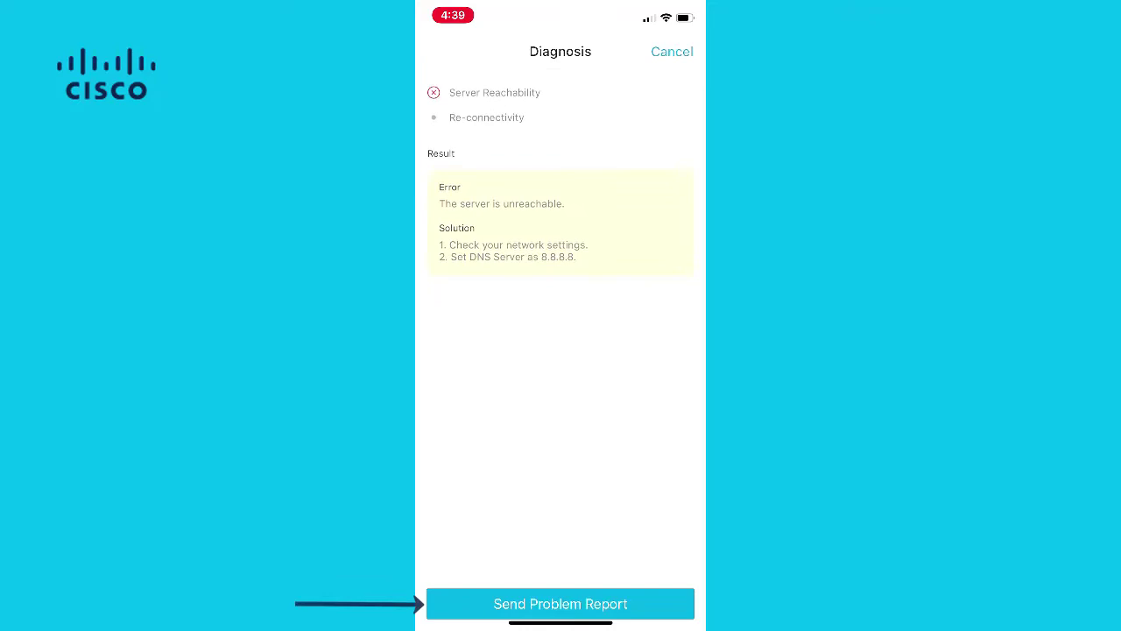
click(560, 604)
click(561, 162)
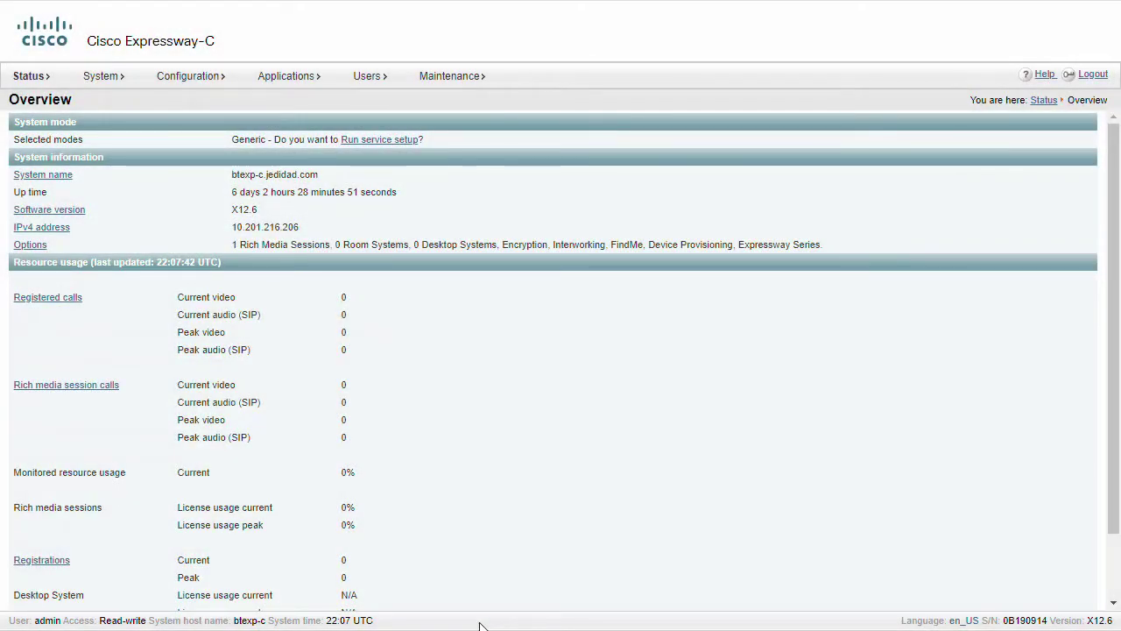
Step: Go to Expressway-C's Advanced Support Log configuration under Maintenance > Diagnostics > Diagnostic logging
mouse_move(449, 76)
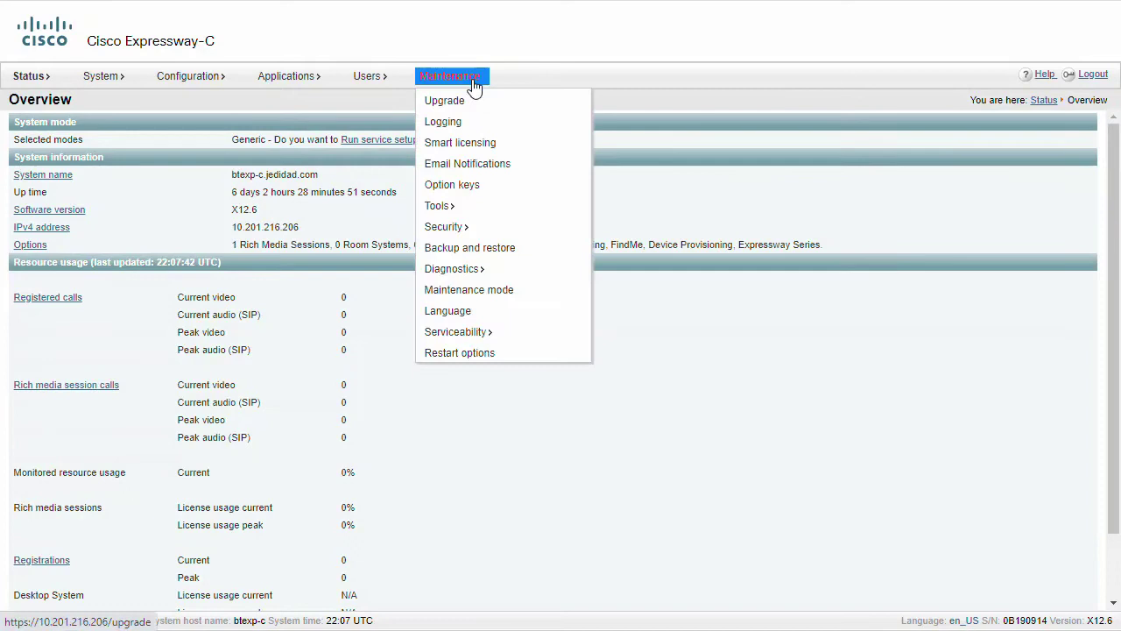
mouse_move(450, 268)
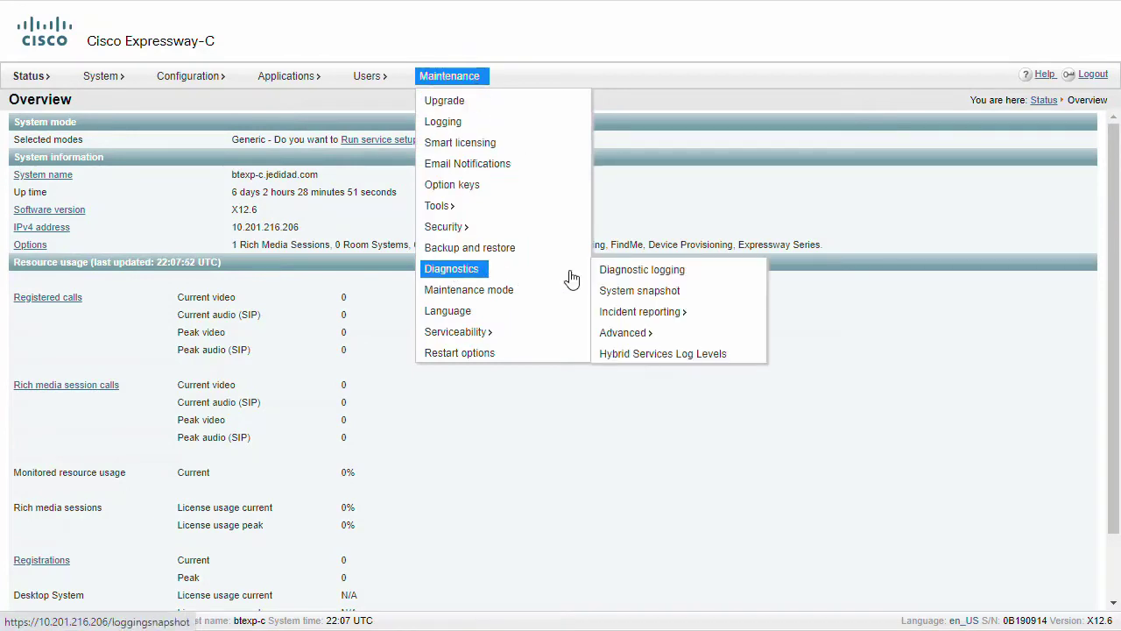
click(625, 269)
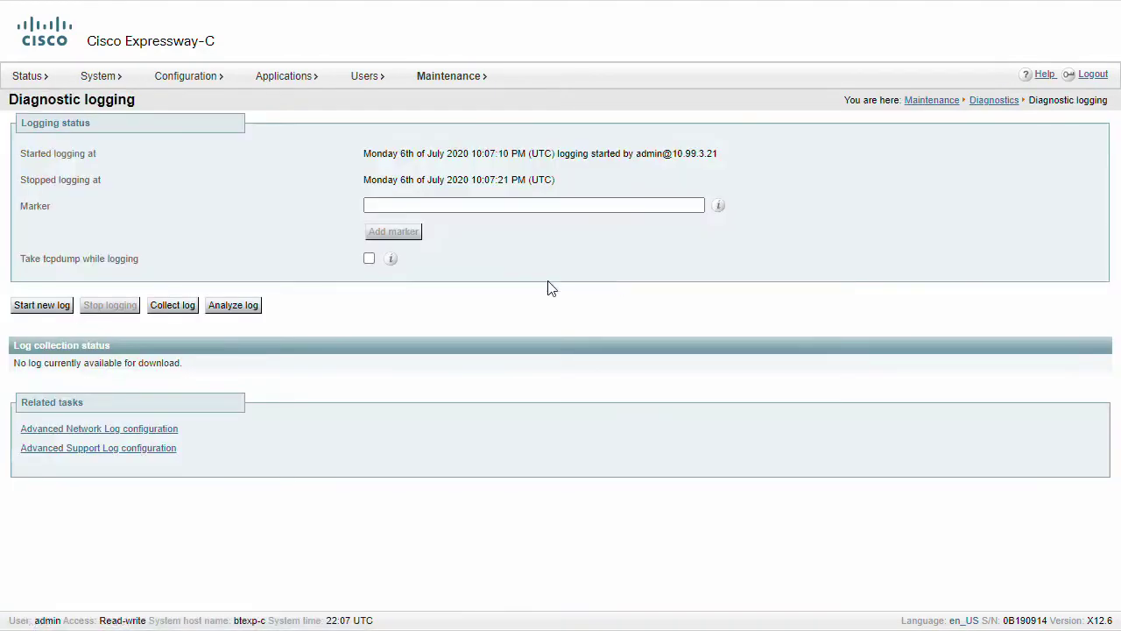
click(96, 454)
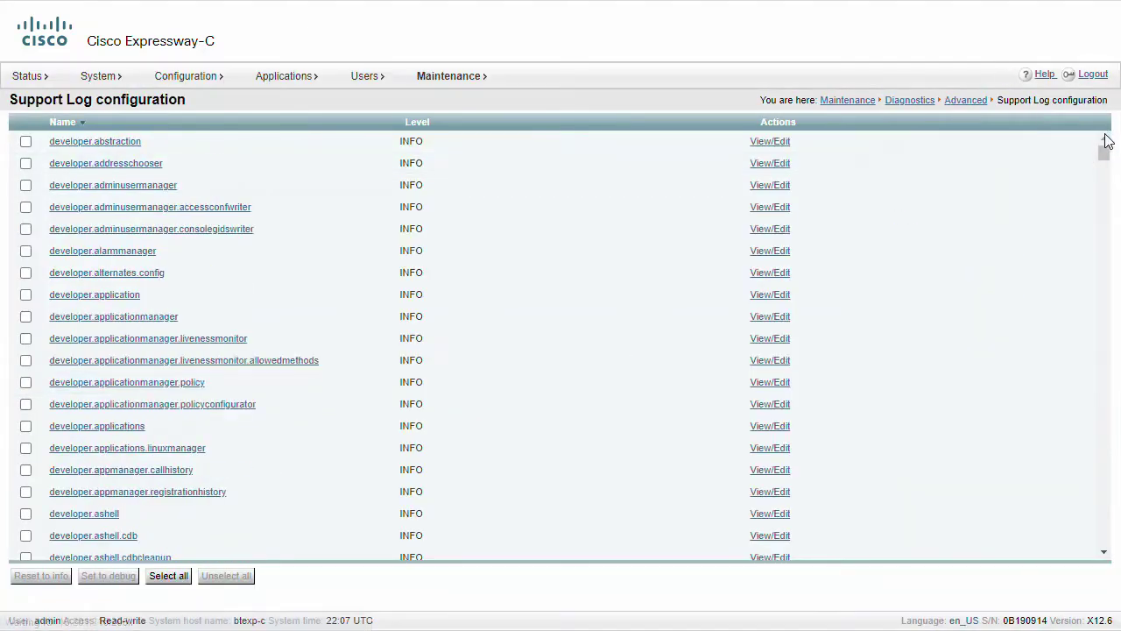
Step: Set developer.edgeconfigprovisioning, developer.xcp, developer.xcp.cm and developer.xcp.jabber to debug
drag(1105, 159, 1101, 310)
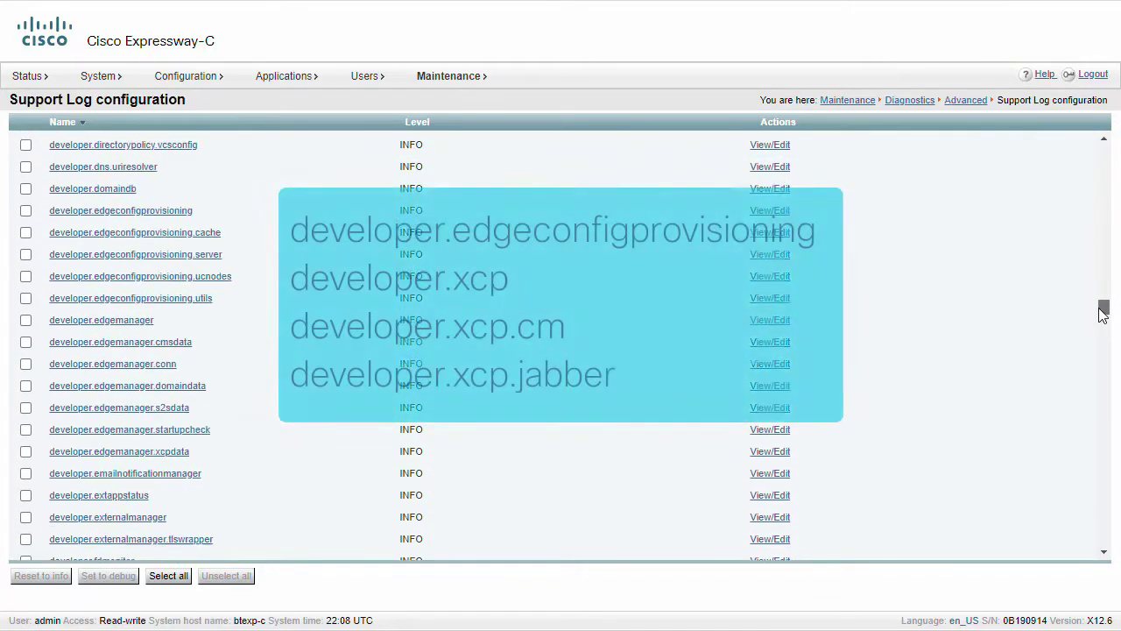
click(26, 210)
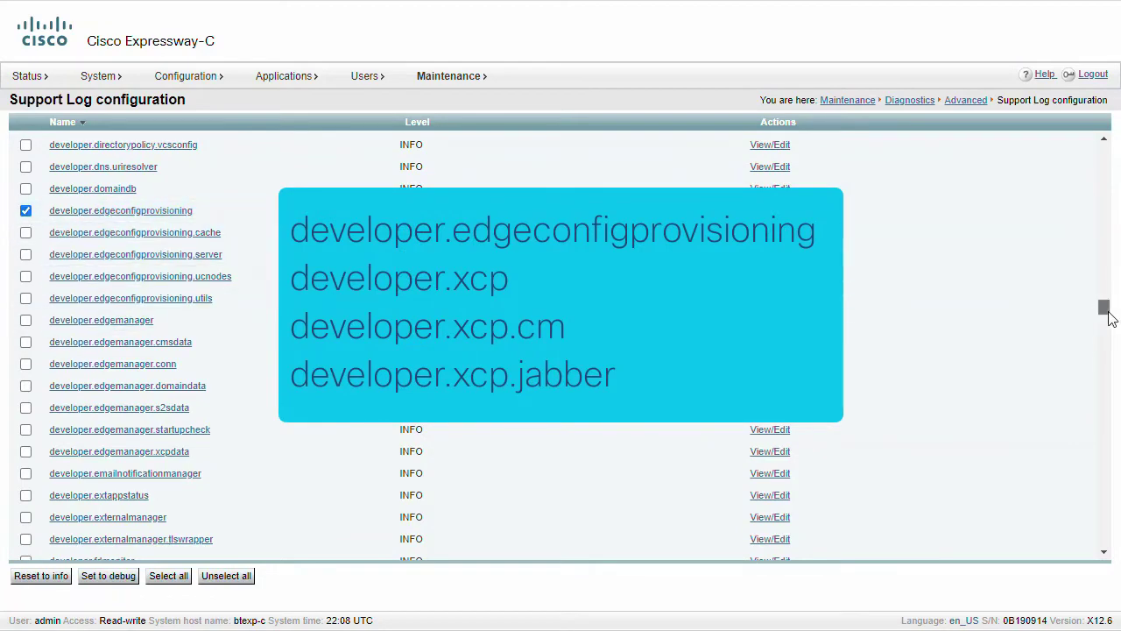
drag(1103, 308, 1103, 511)
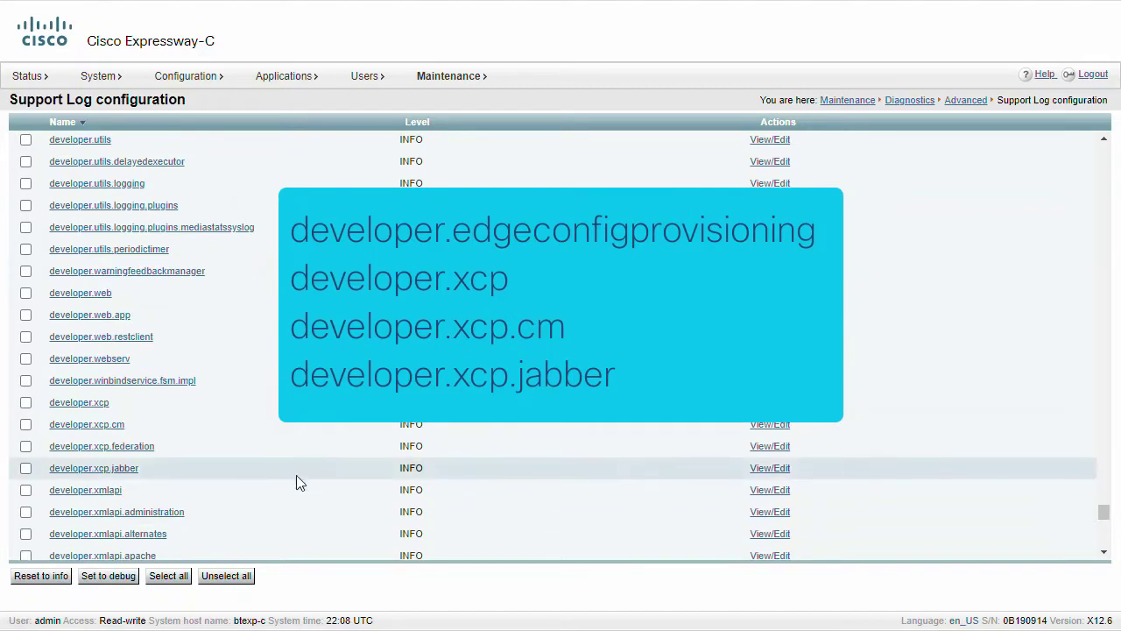
click(25, 402)
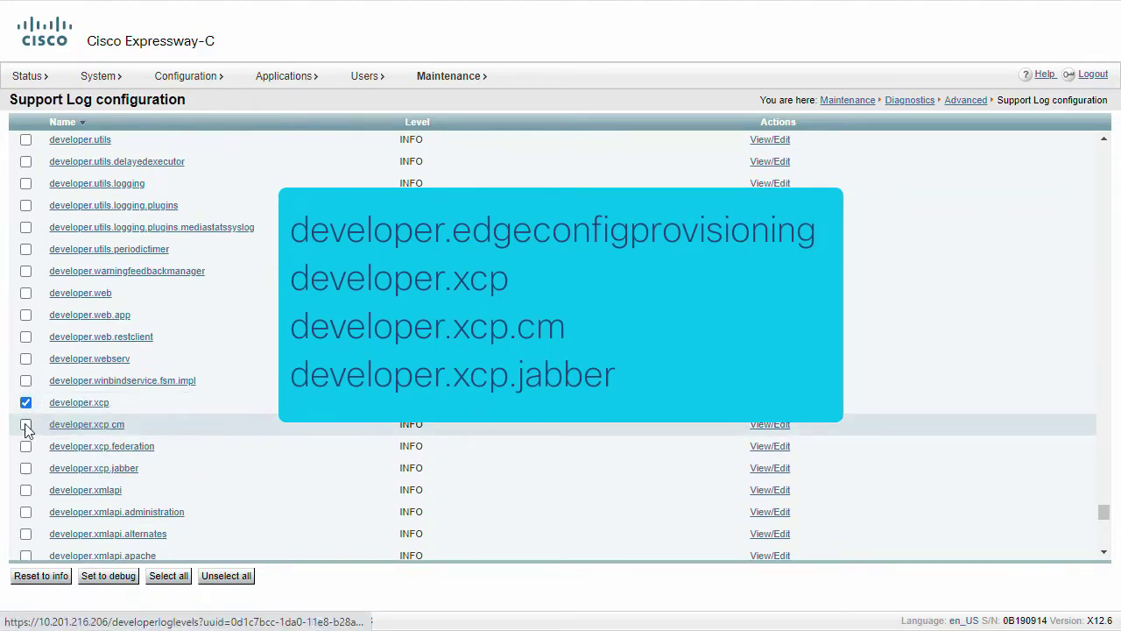
click(26, 425)
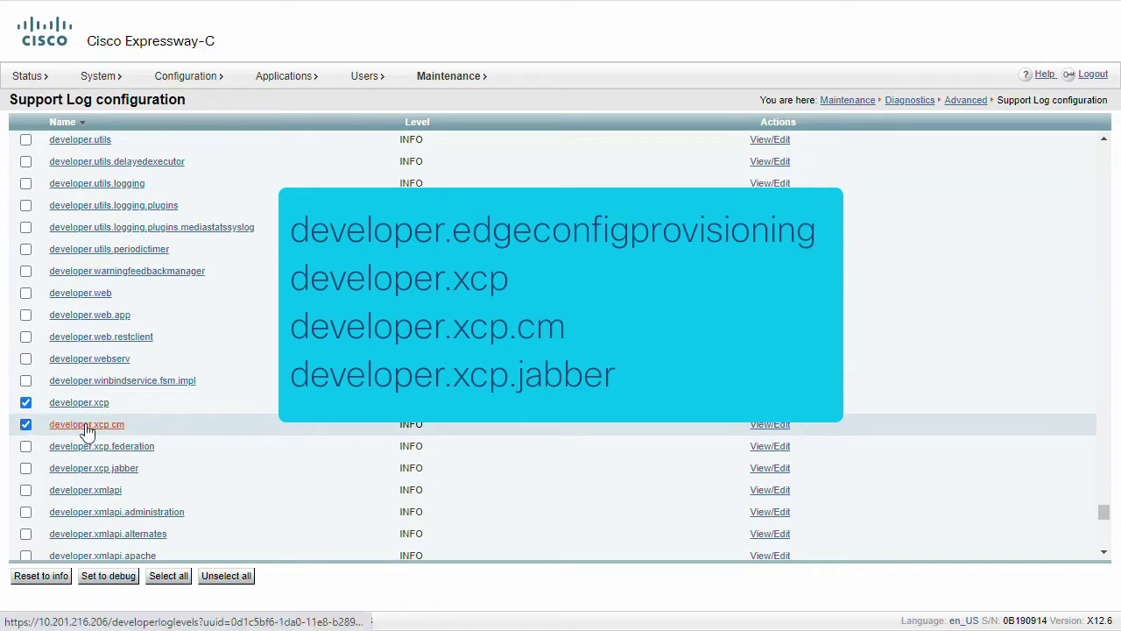
click(26, 471)
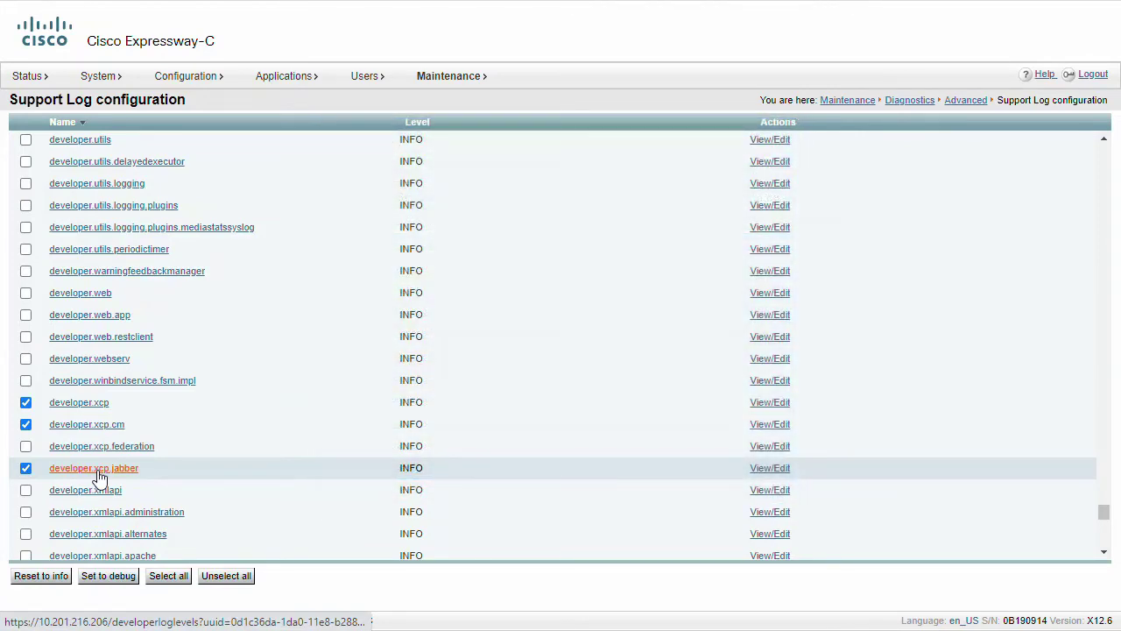
click(108, 576)
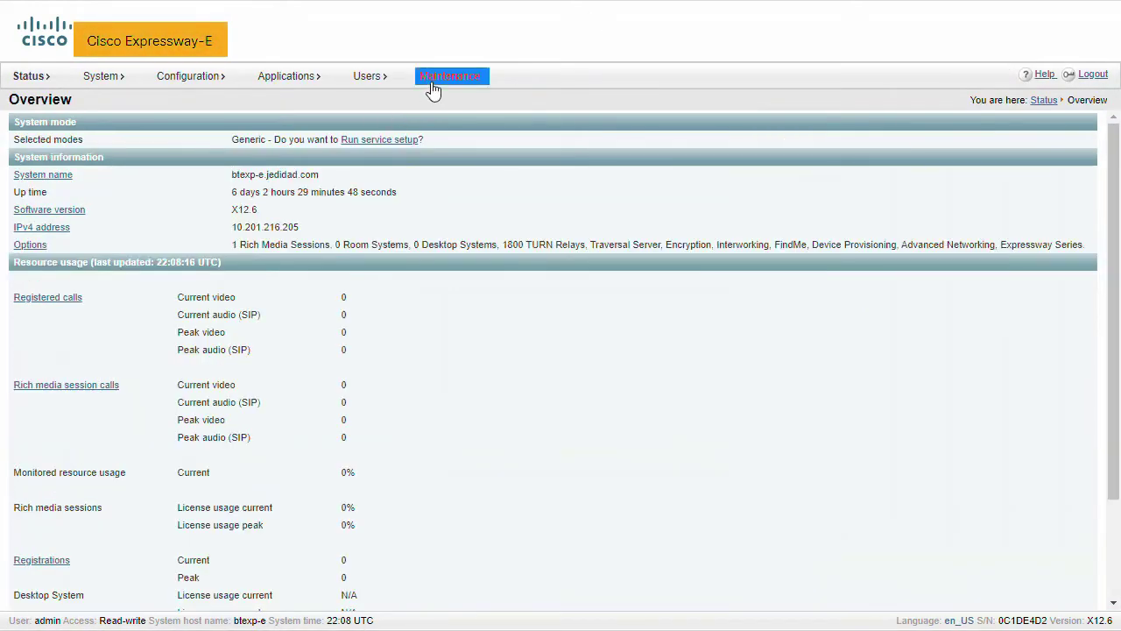
Step: Go to Expressway-E's Advanced Support Log configuration under Maintenance > Diagnostics > Diagnostic logging
click(449, 79)
mouse_move(493, 273)
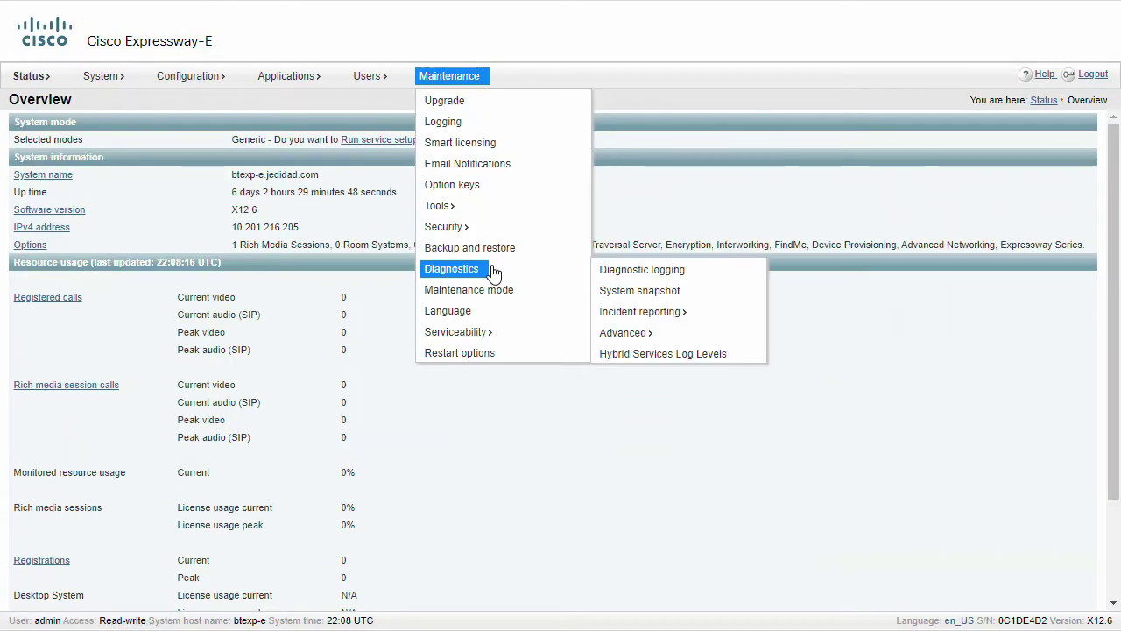
click(611, 272)
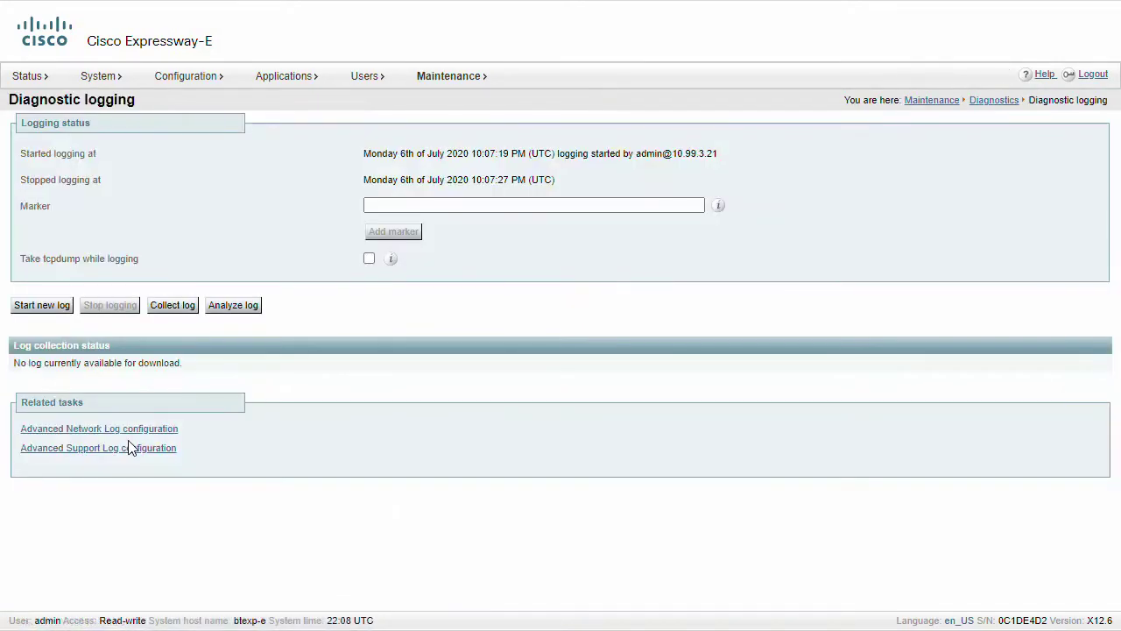
click(117, 457)
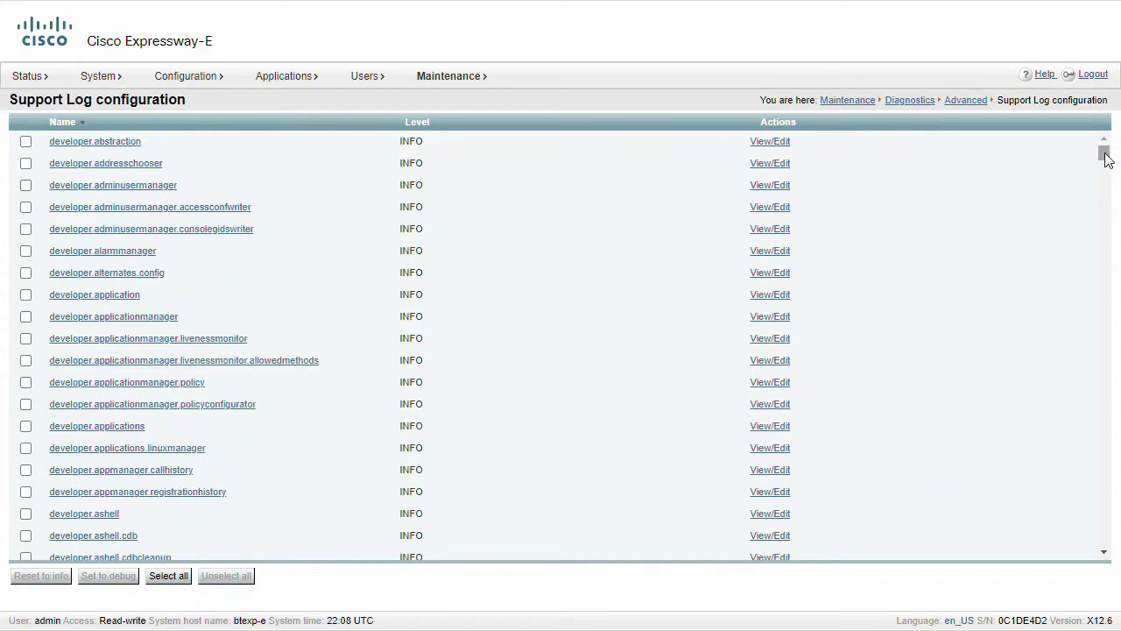
Step: Set the developer.edgeconfigprovisioning and developer.xcp loggers to debug on Expressway-E
drag(1104, 155, 1104, 316)
click(26, 215)
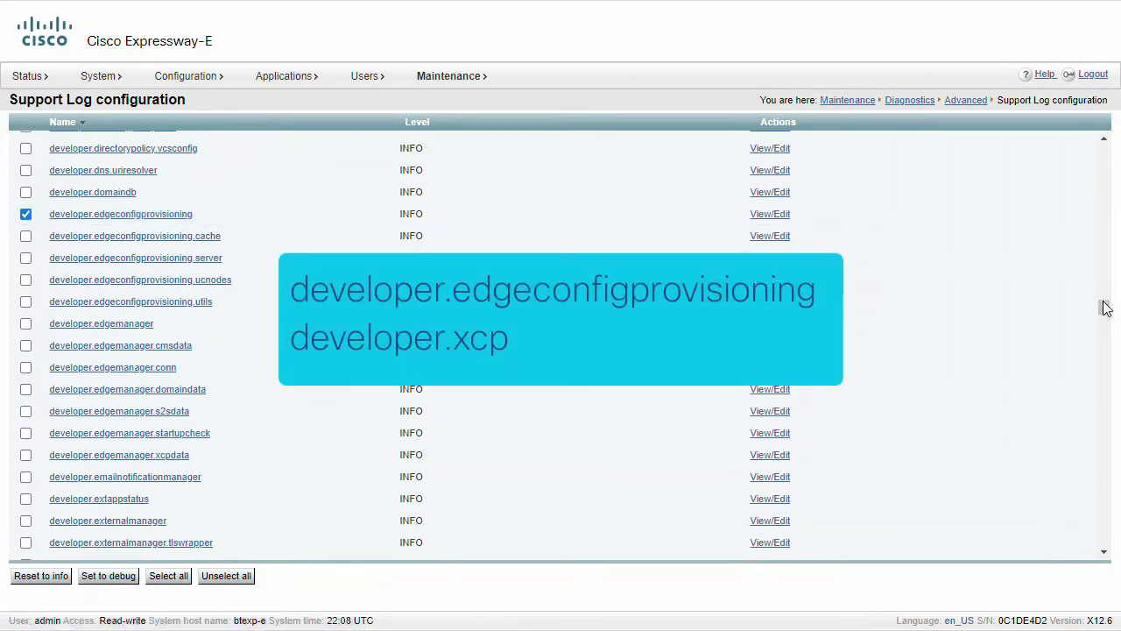
drag(1104, 309, 1105, 524)
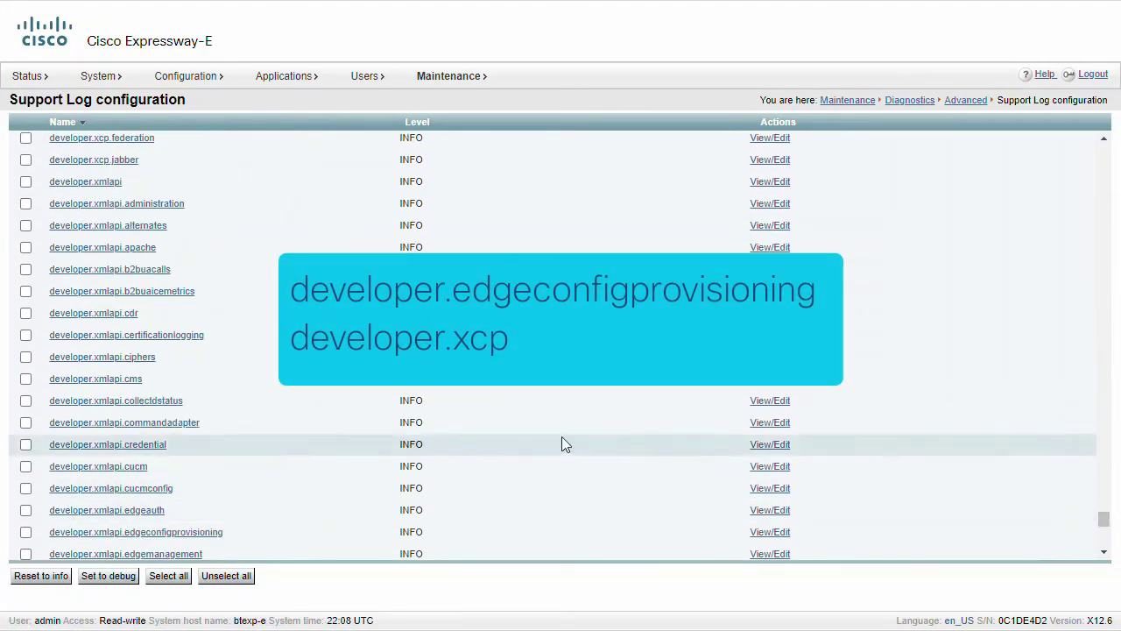
scroll(252, 274, up, 4)
scroll(251, 274, down, 1)
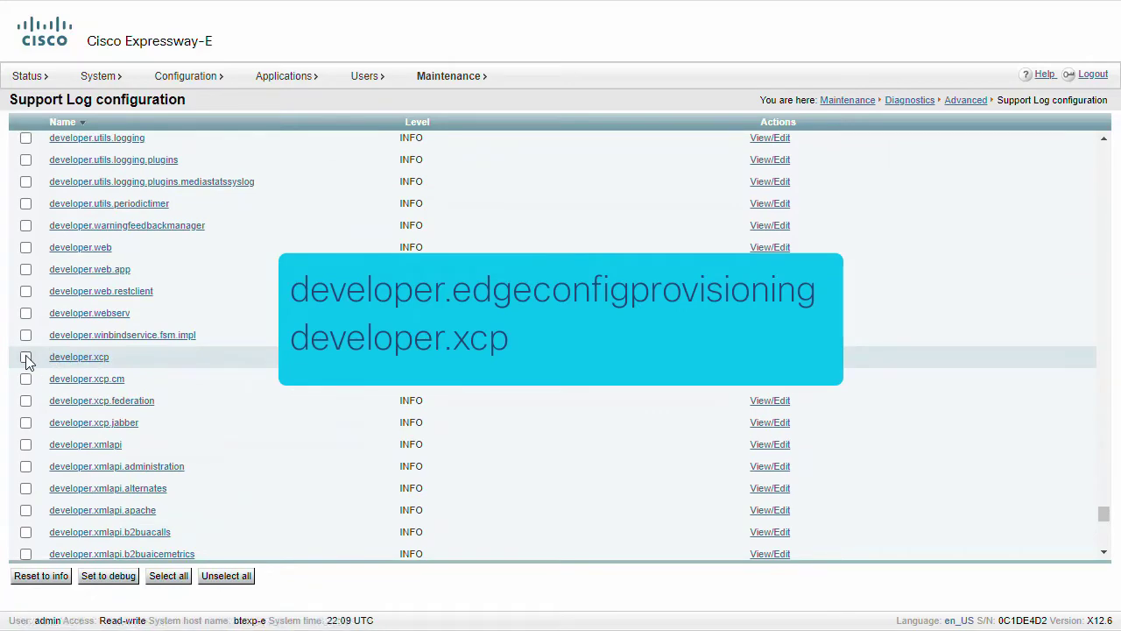
click(26, 358)
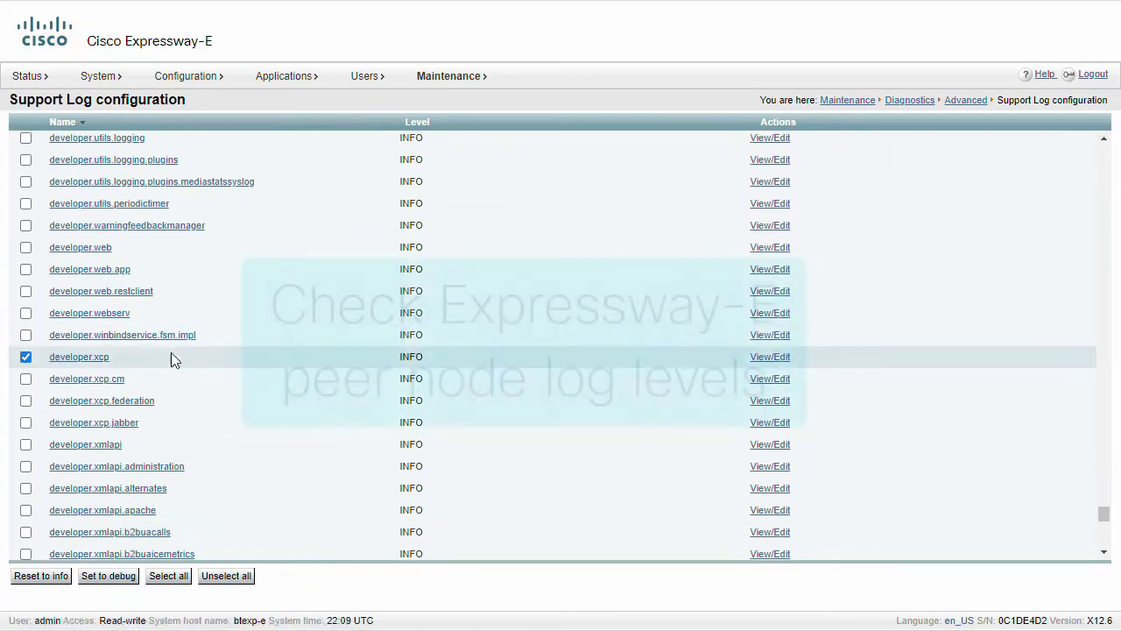
click(123, 582)
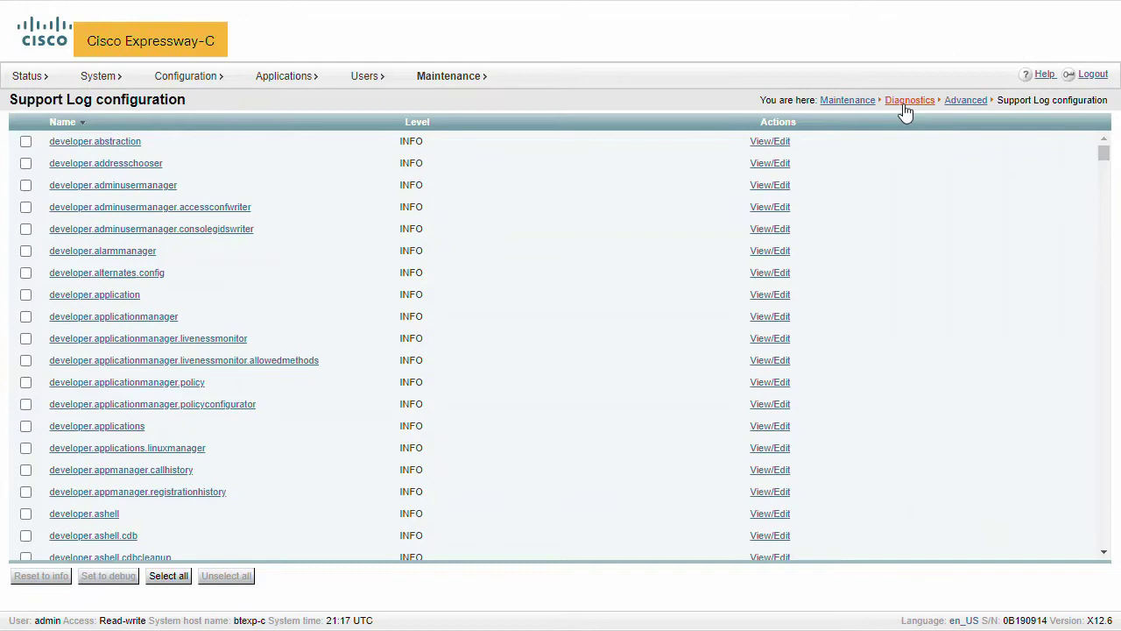
Step: Enable 'Take tcpdump while logging' on Expressway-C and return Expressway-E to Diagnostic logging
click(905, 102)
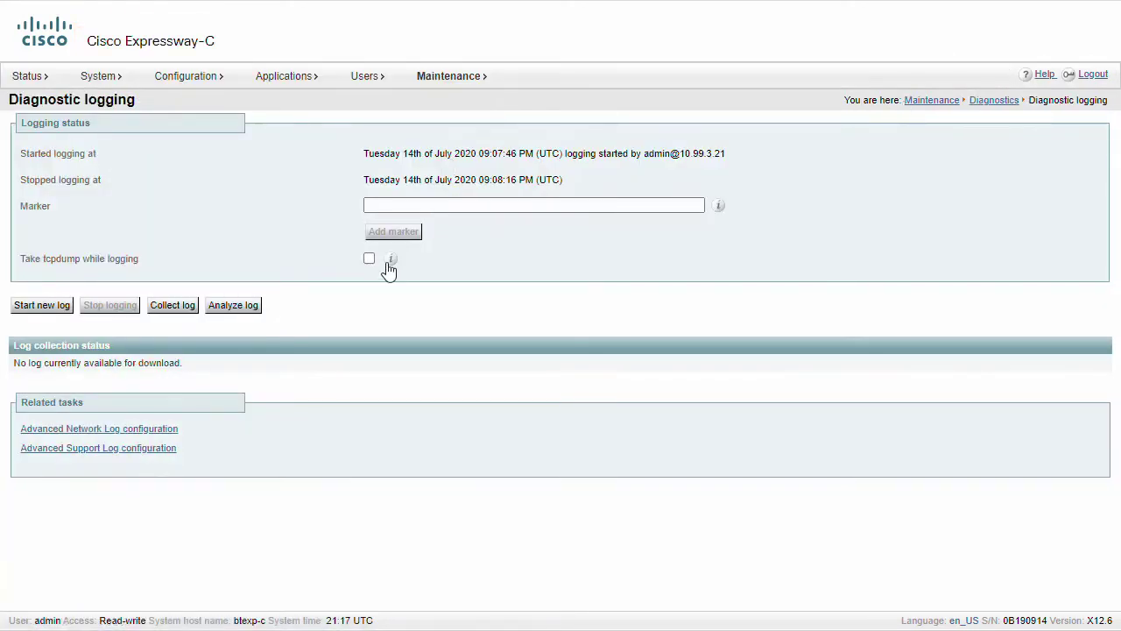
click(369, 259)
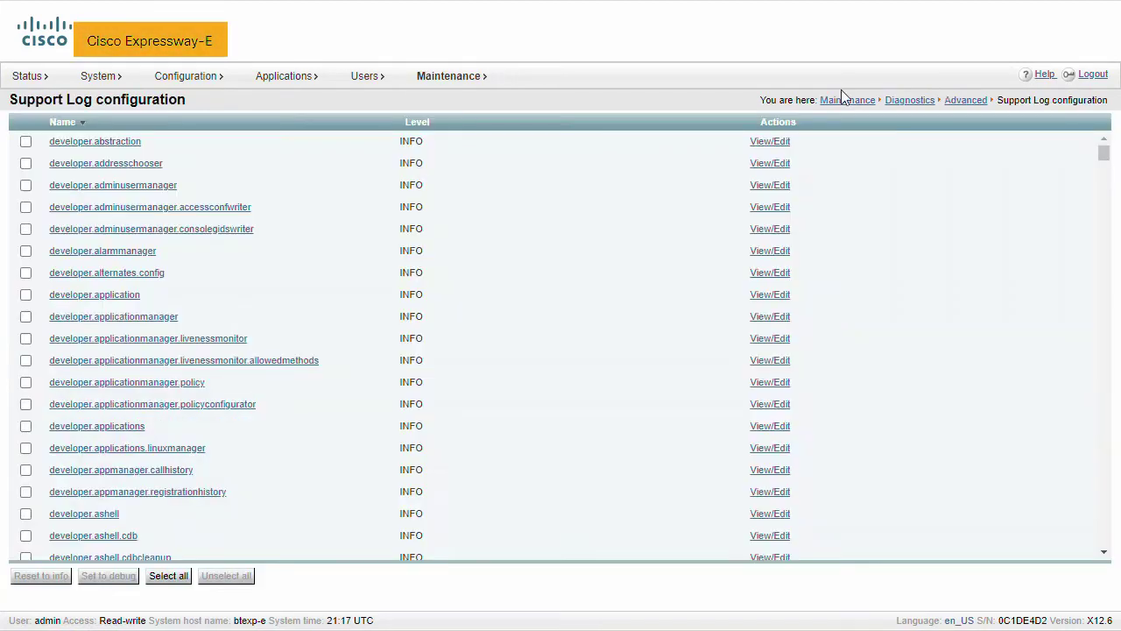
click(906, 102)
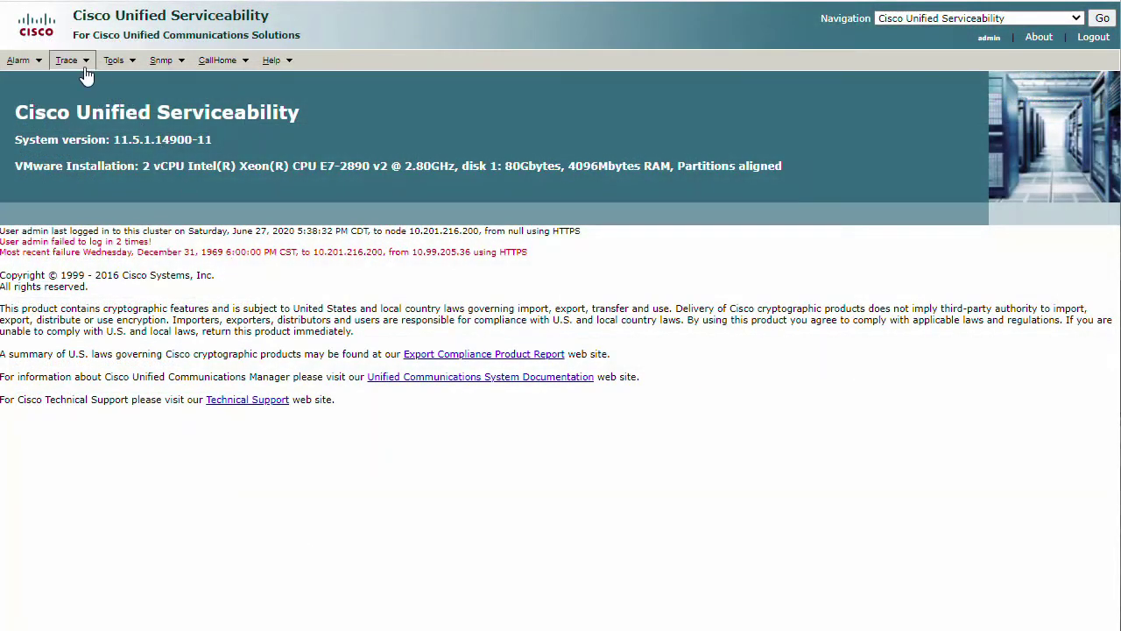
Step: Load Trace Configuration for the Cisco CallManager service in CM Services on the CUCM server
mouse_move(69, 60)
click(90, 81)
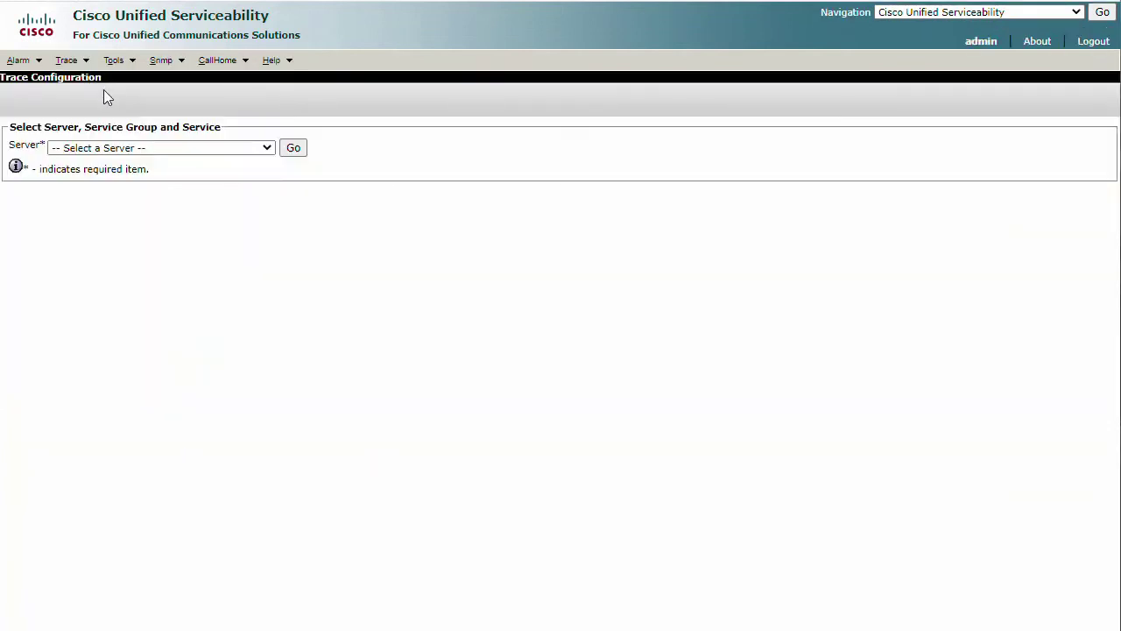
click(122, 148)
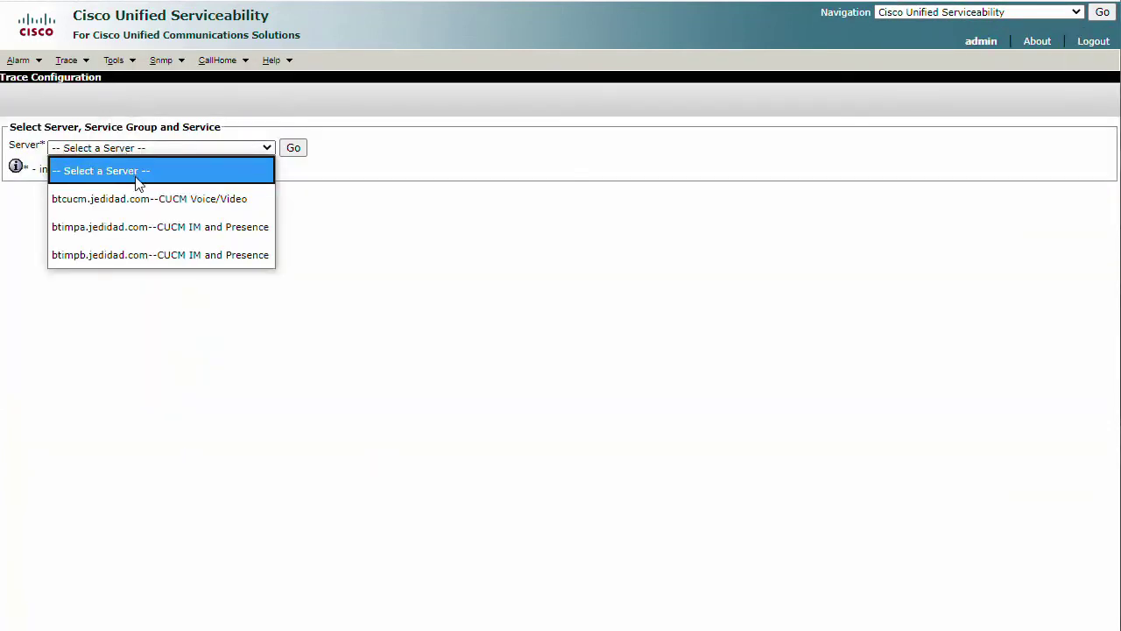
click(140, 198)
click(294, 149)
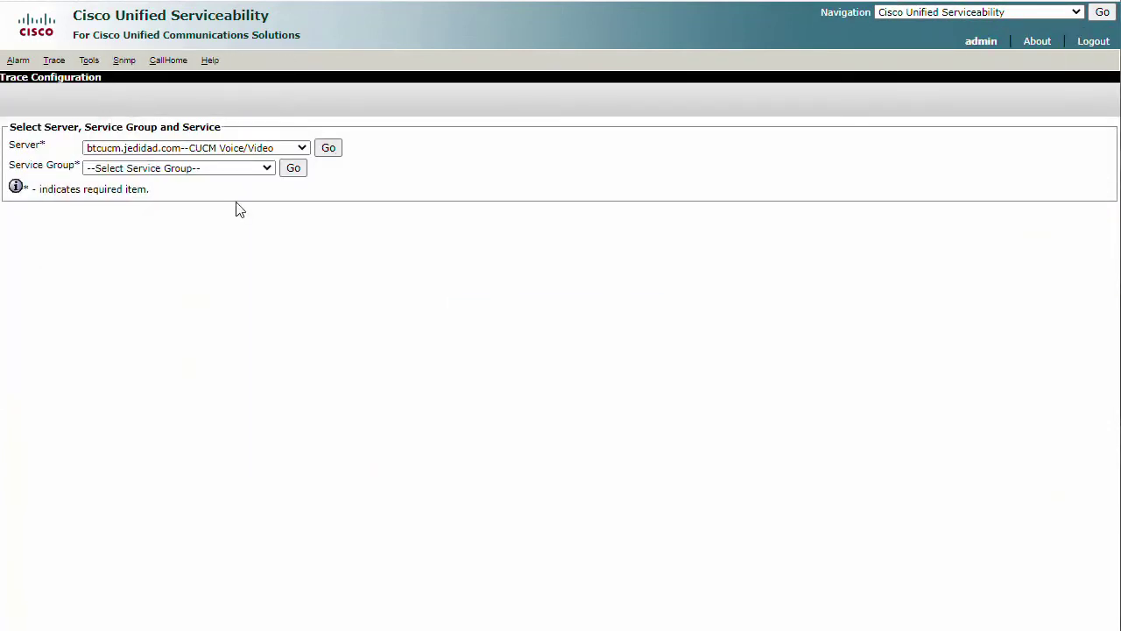
click(183, 170)
click(173, 219)
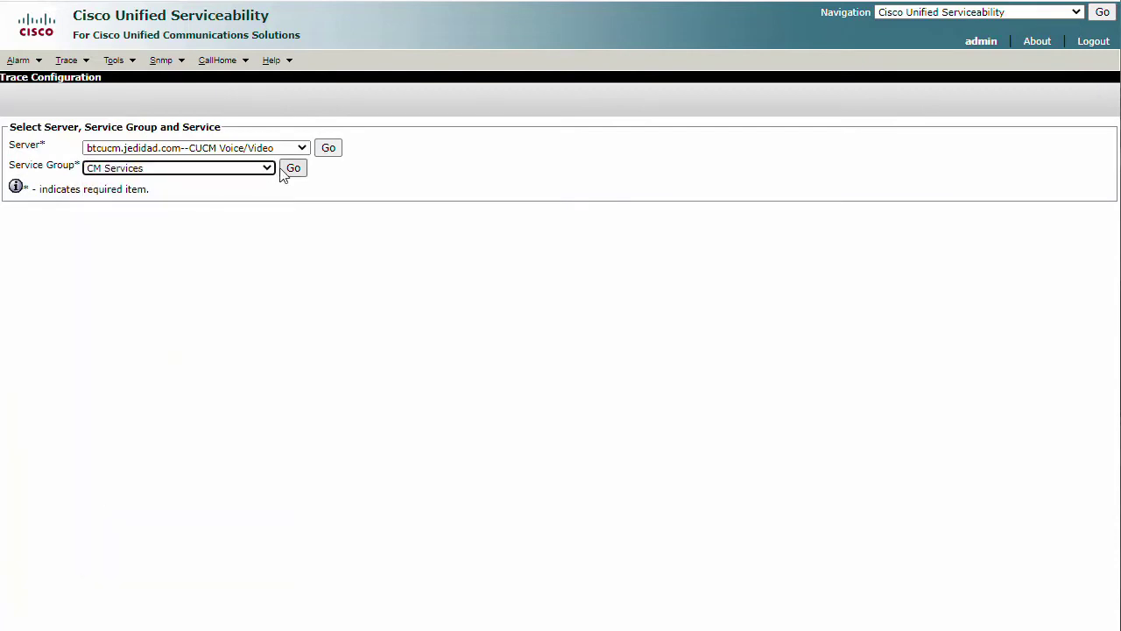
click(294, 168)
click(172, 188)
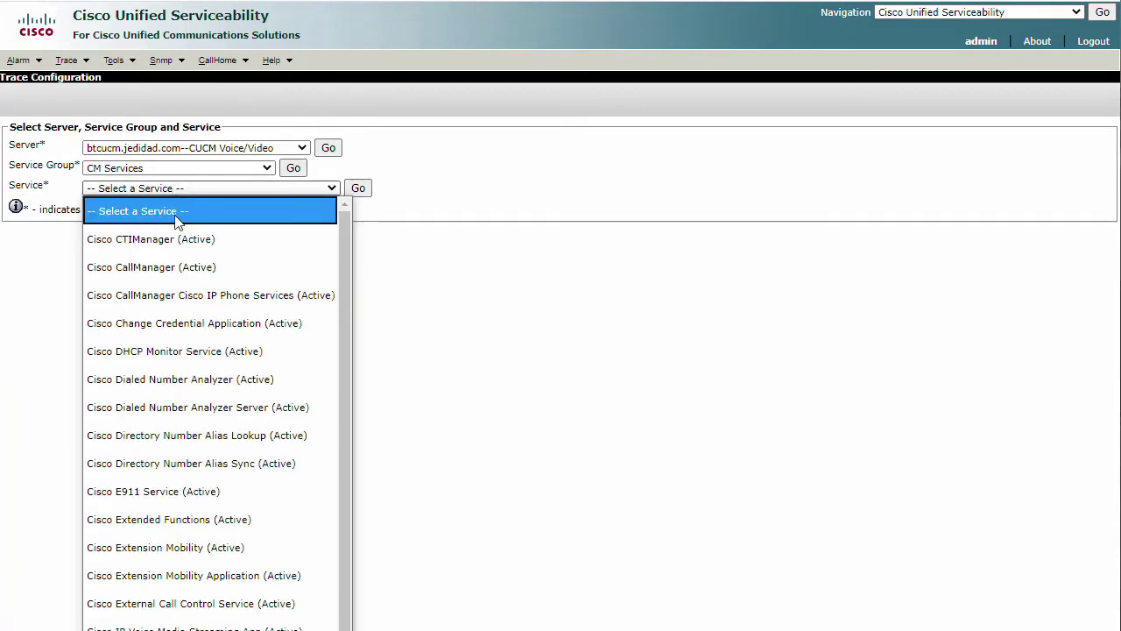
click(165, 265)
click(357, 189)
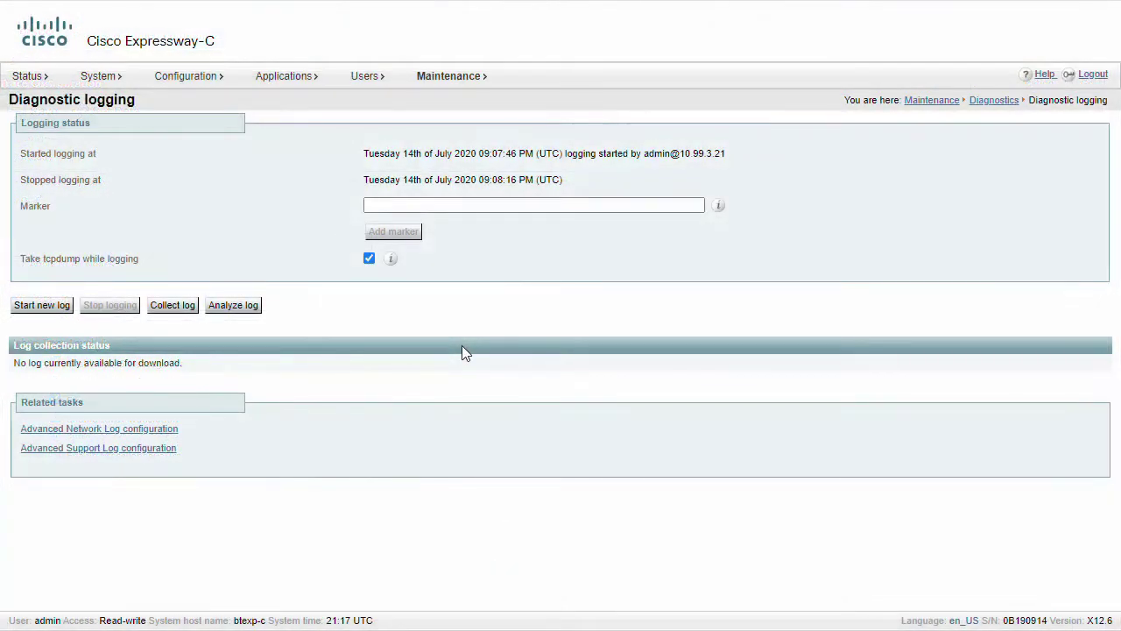
Step: Start new diagnostic logs on Expressway-C and Expressway-E, confirming overwrite, then stop both logs
click(43, 307)
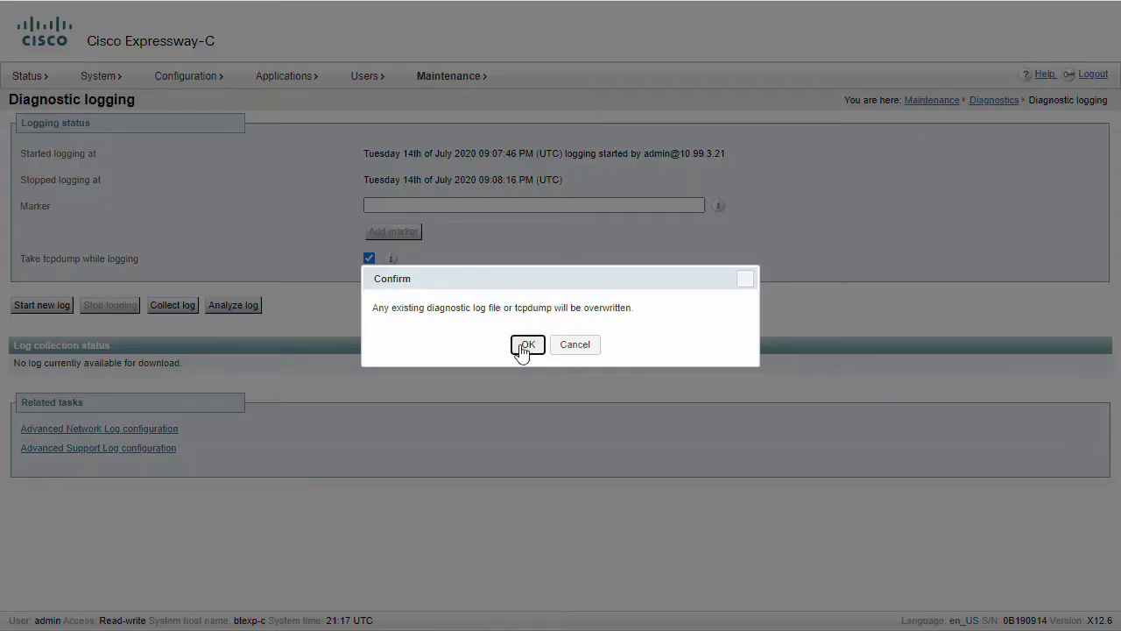
click(523, 345)
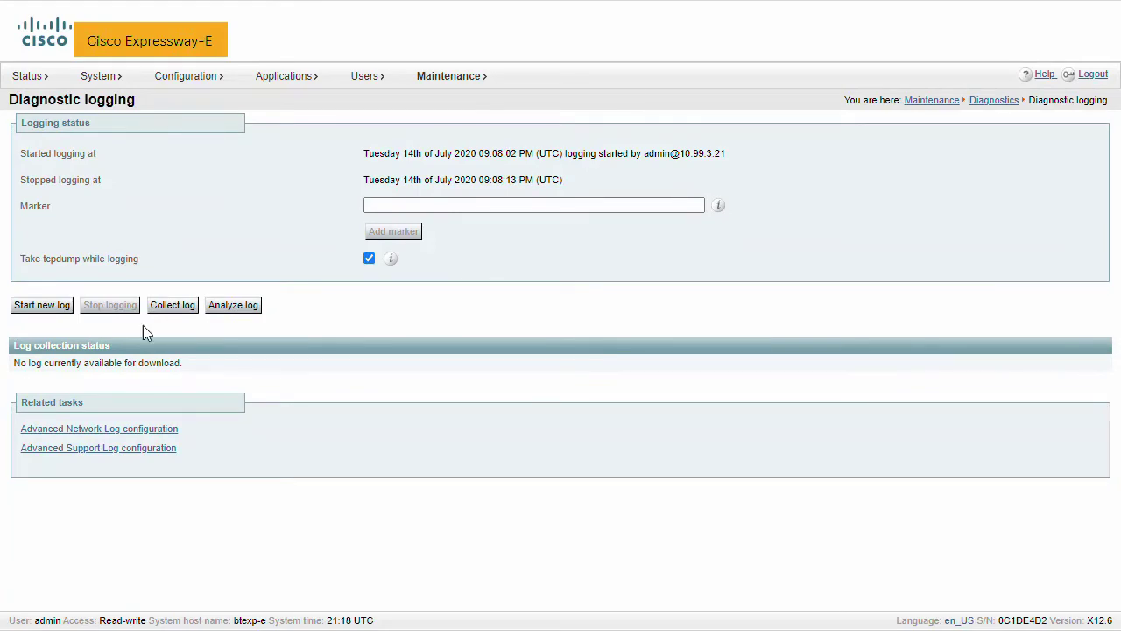
click(43, 307)
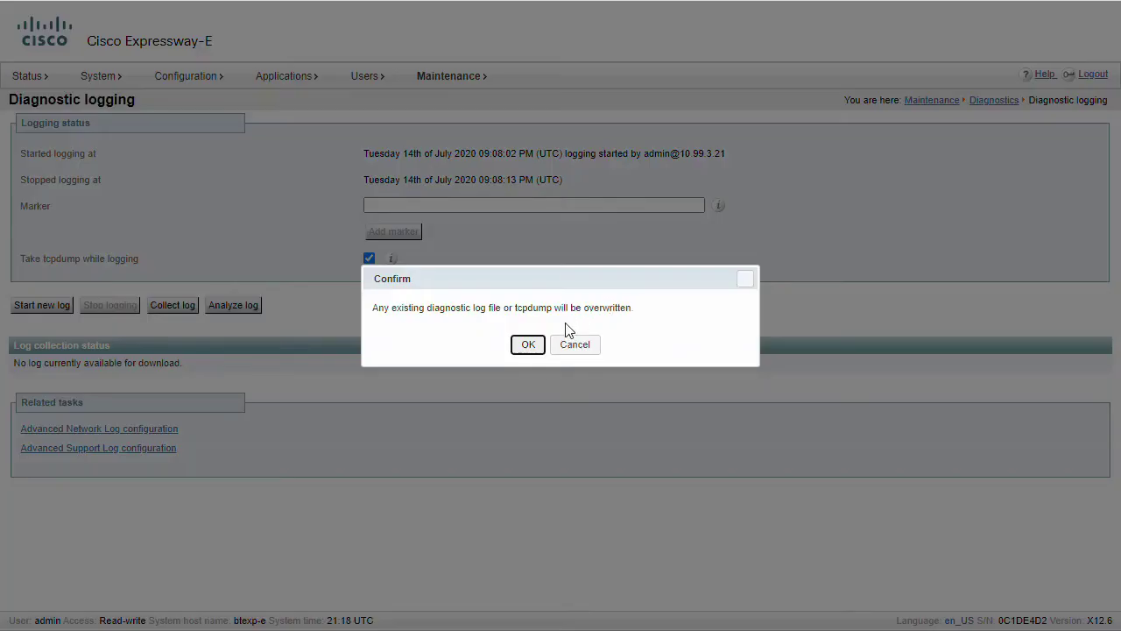
click(540, 346)
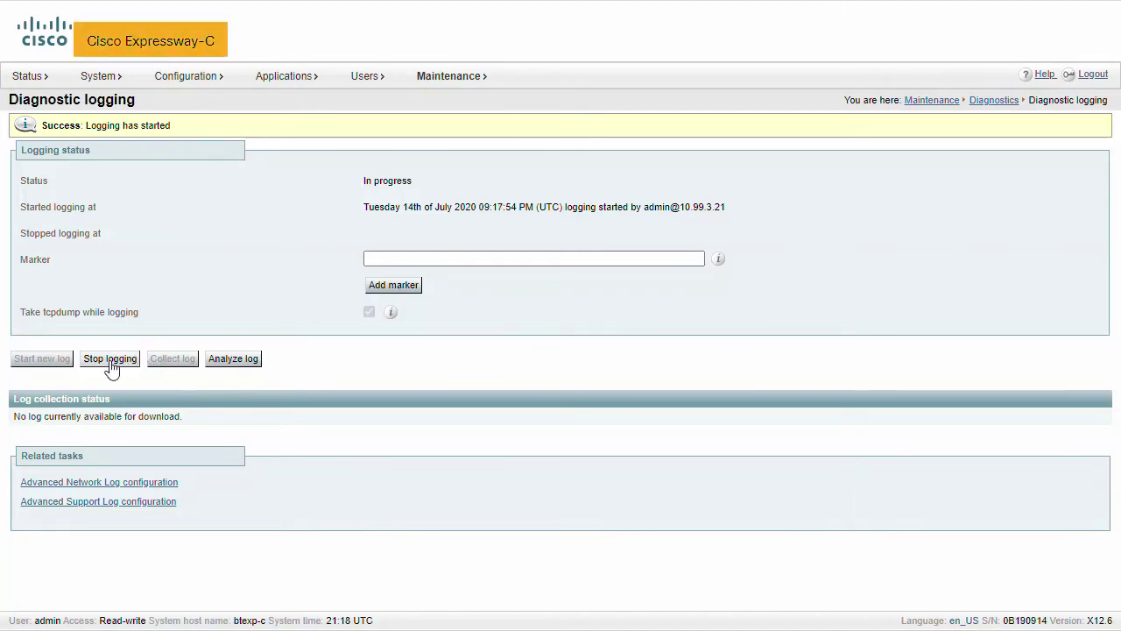
click(110, 360)
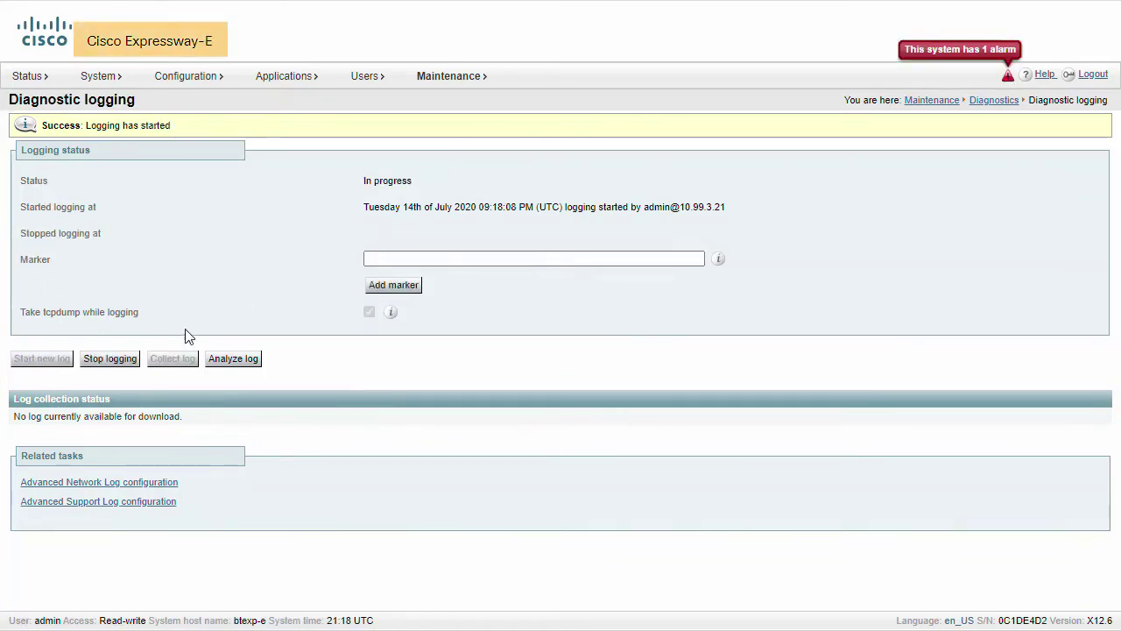
click(111, 360)
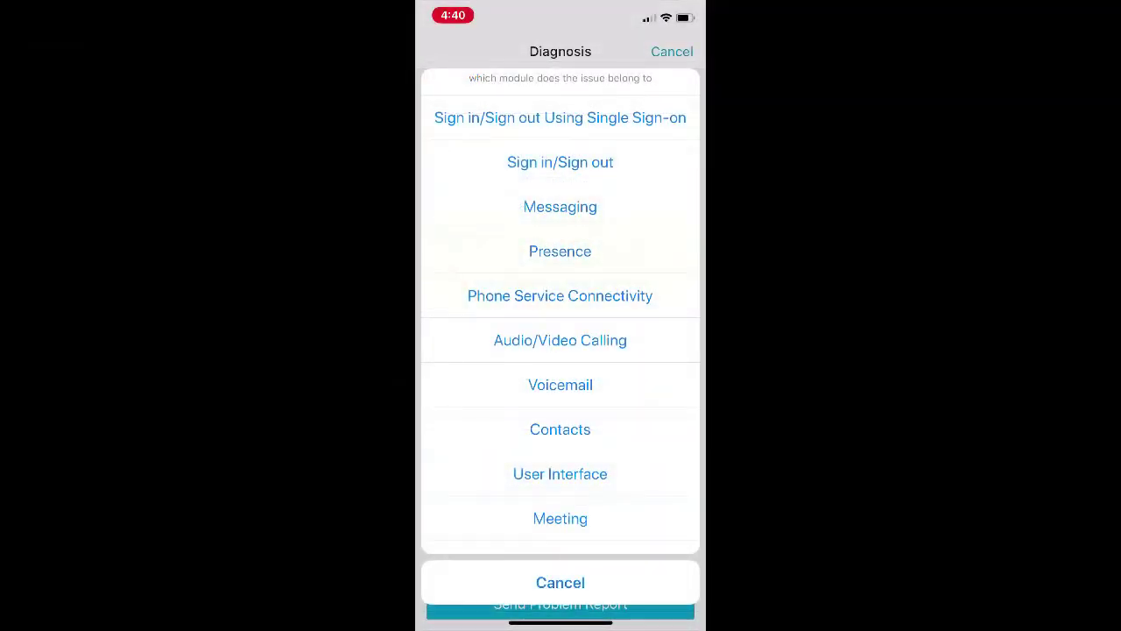
Step: Choose Phone Service Connectivity in Diagnosis and send the problem report e-mail with logs
click(560, 295)
click(560, 604)
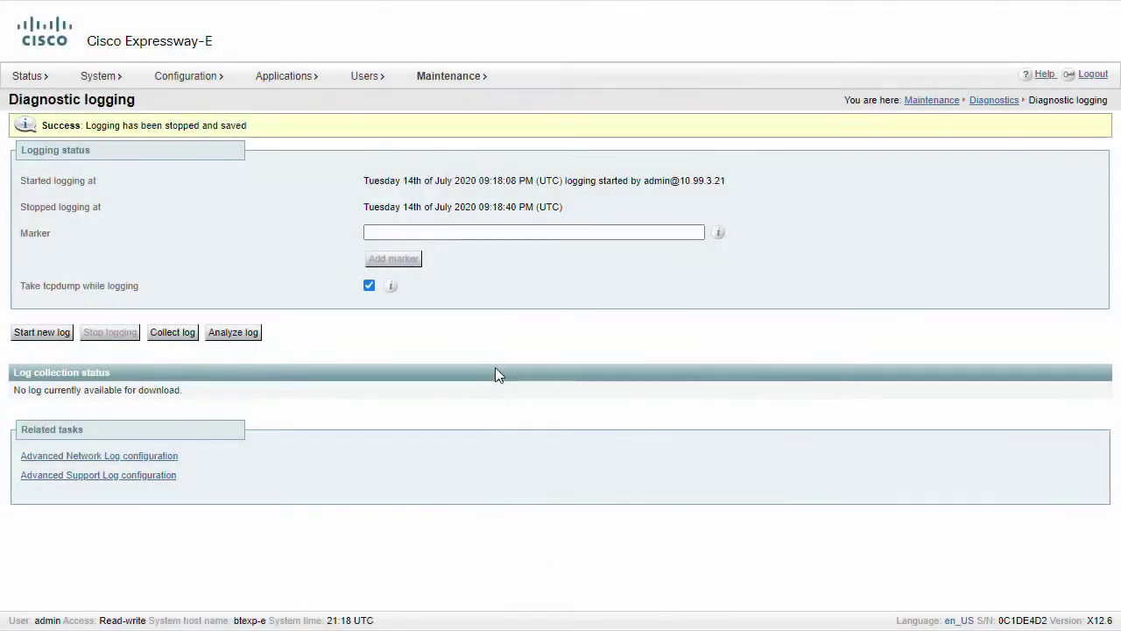
Step: Collect and download Expressway-E's diagnostic log, then collect Expressway-C's log
click(171, 336)
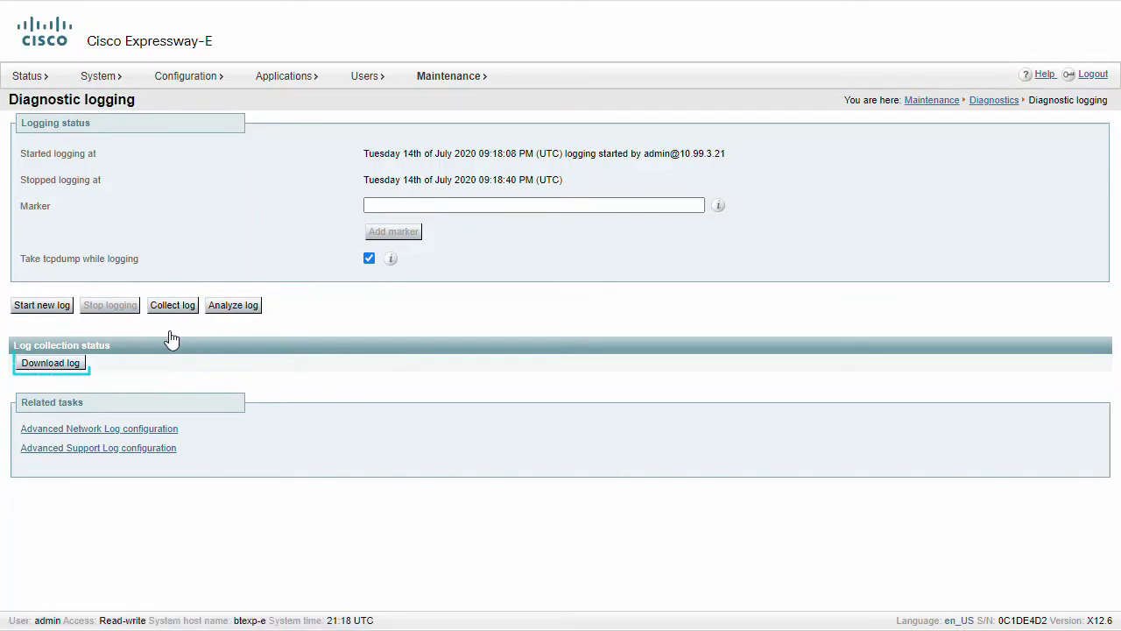
click(40, 366)
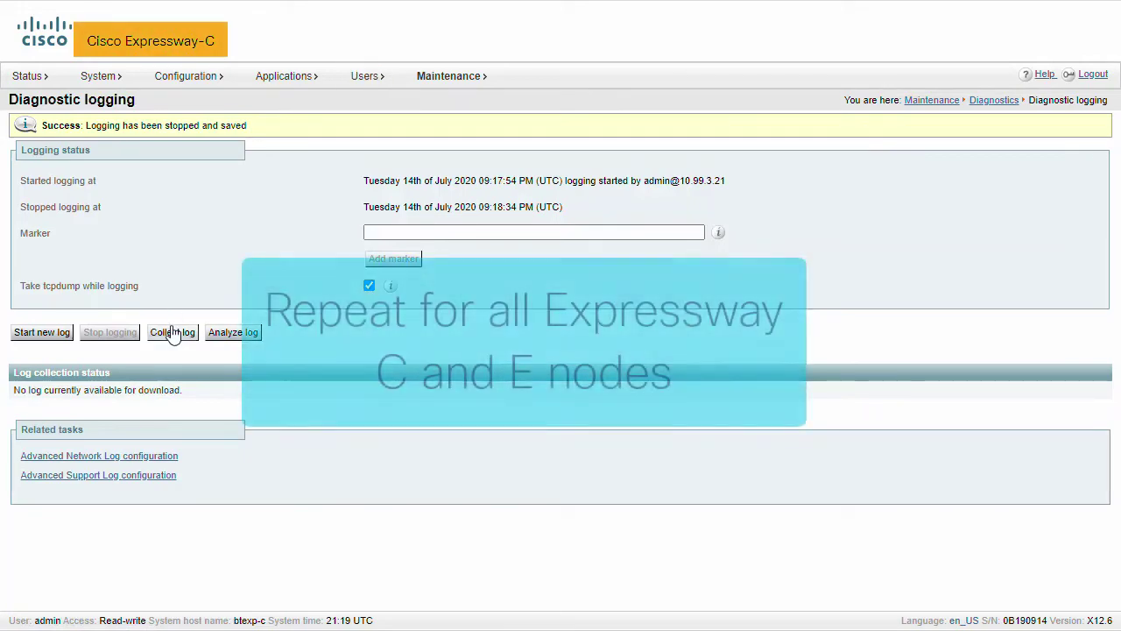
click(172, 331)
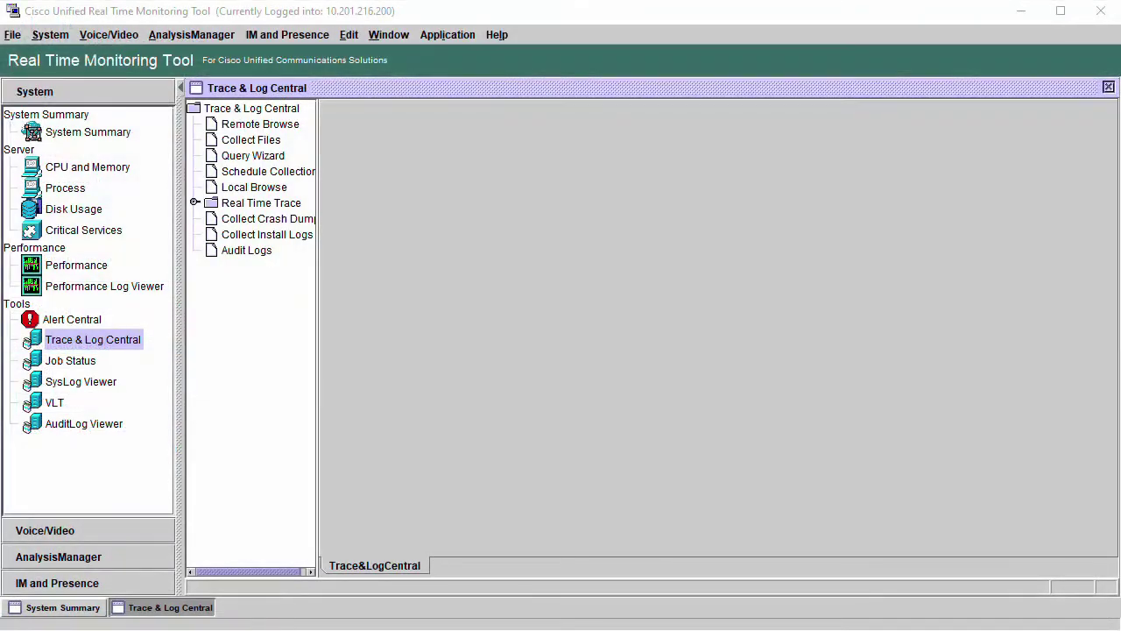
Step: Collect Cisco CallManager traces from all servers for a relative range of the last 10 minutes
click(263, 140)
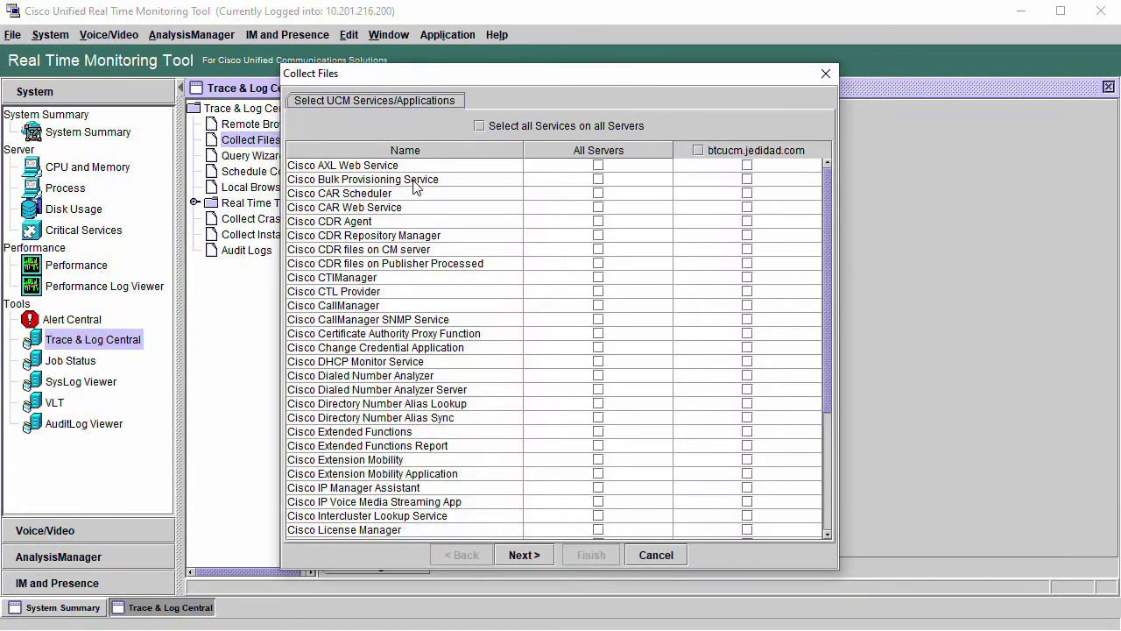
click(599, 307)
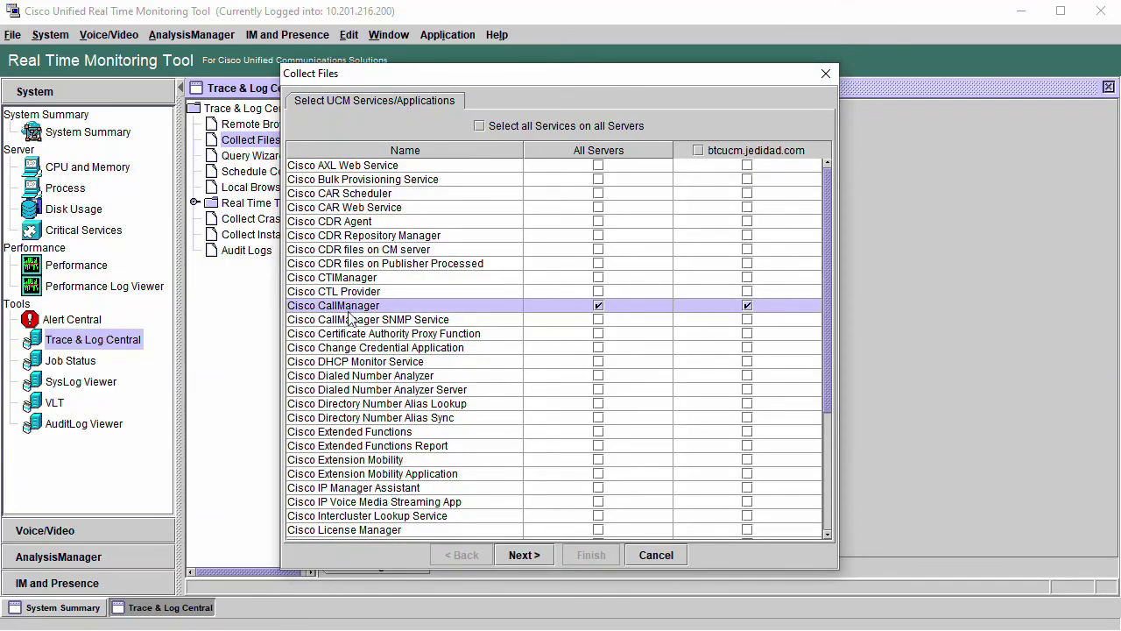
click(526, 555)
click(536, 560)
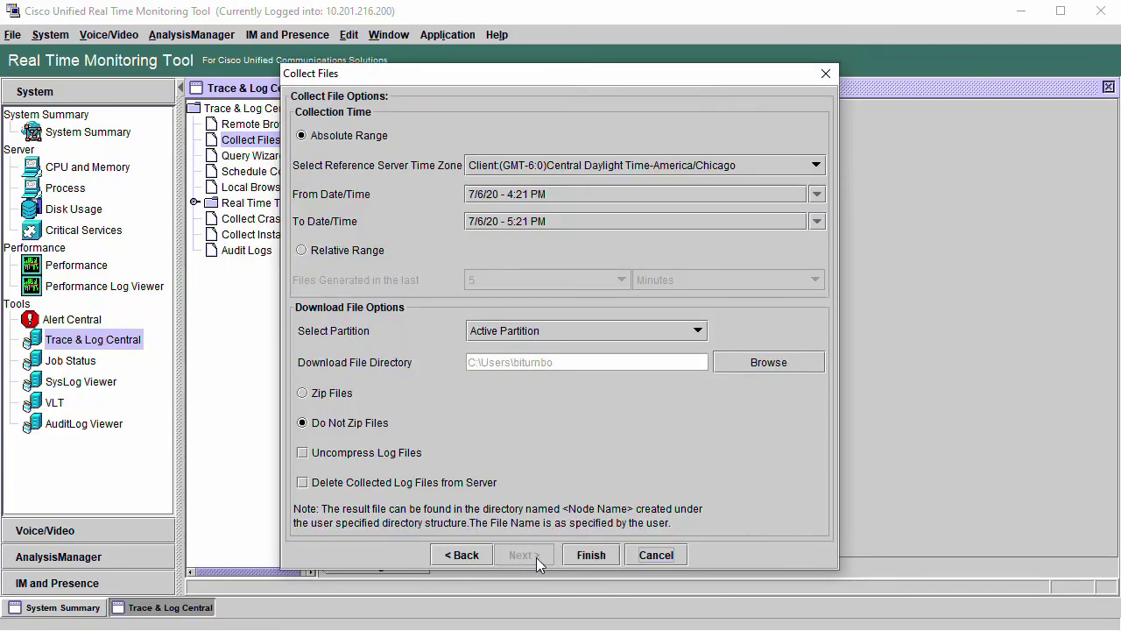
click(324, 250)
click(548, 280)
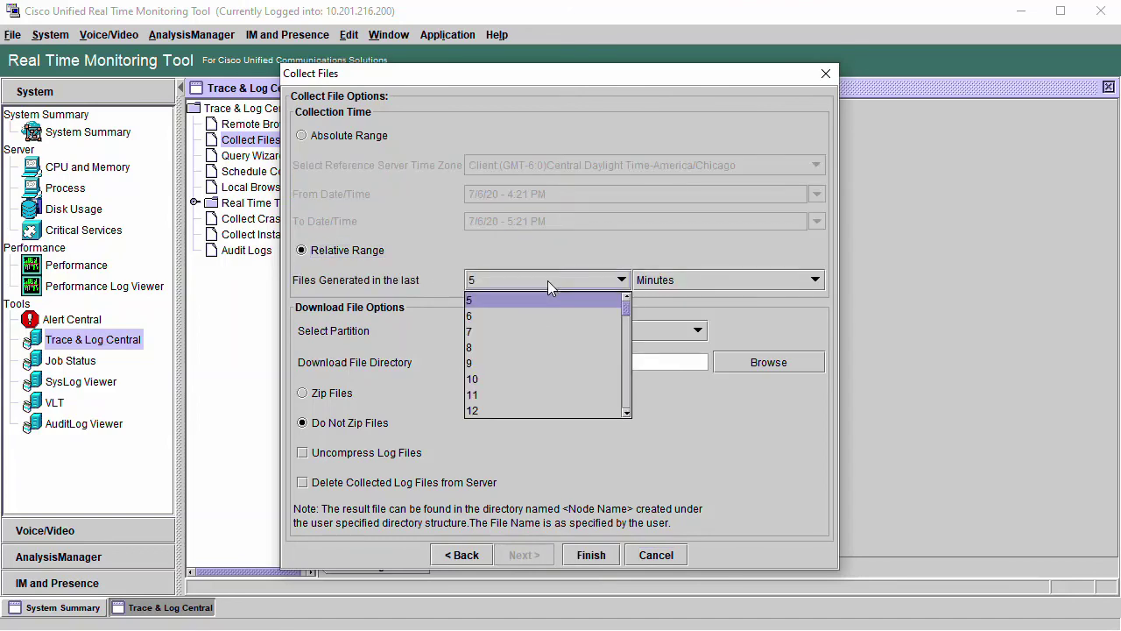
click(535, 375)
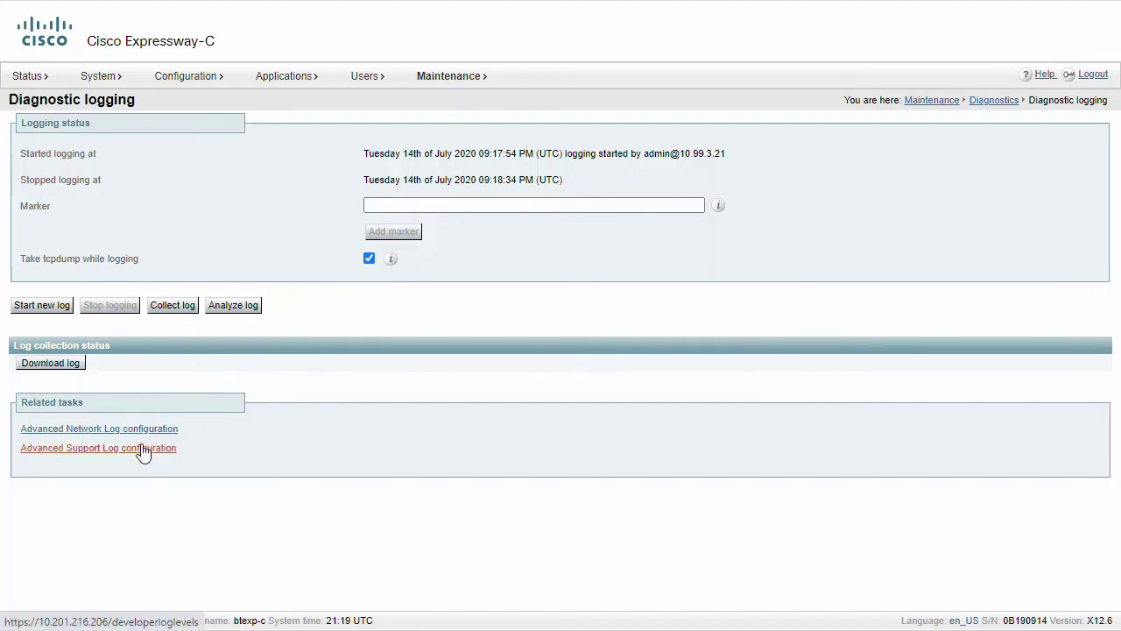
Step: Reset all of Expressway-C's support log modules to the INFO level
click(143, 448)
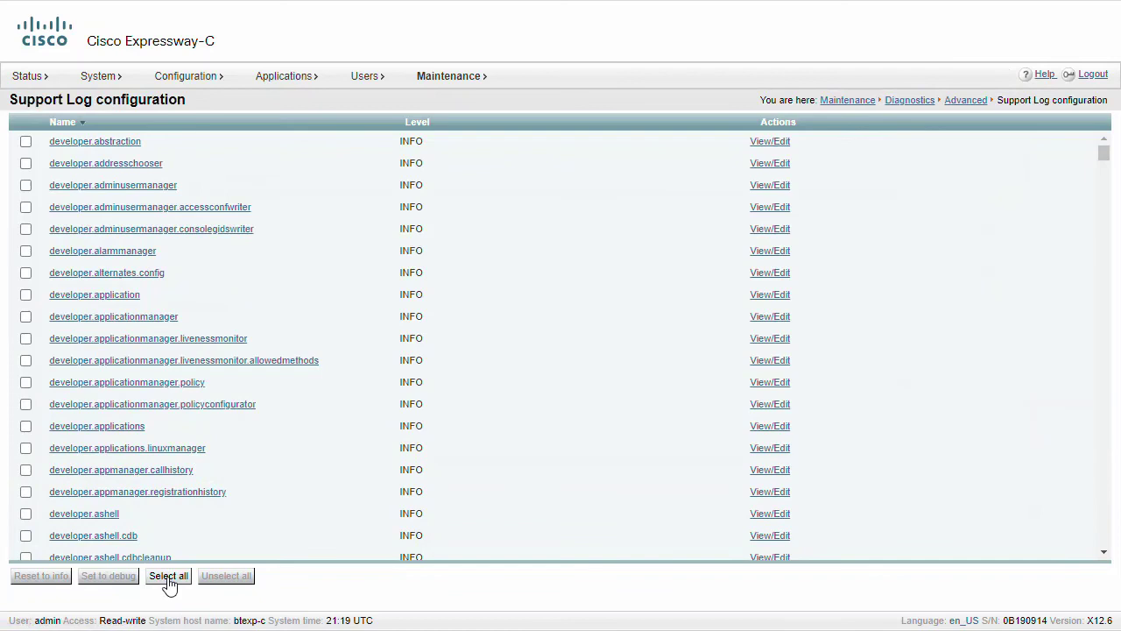
click(169, 578)
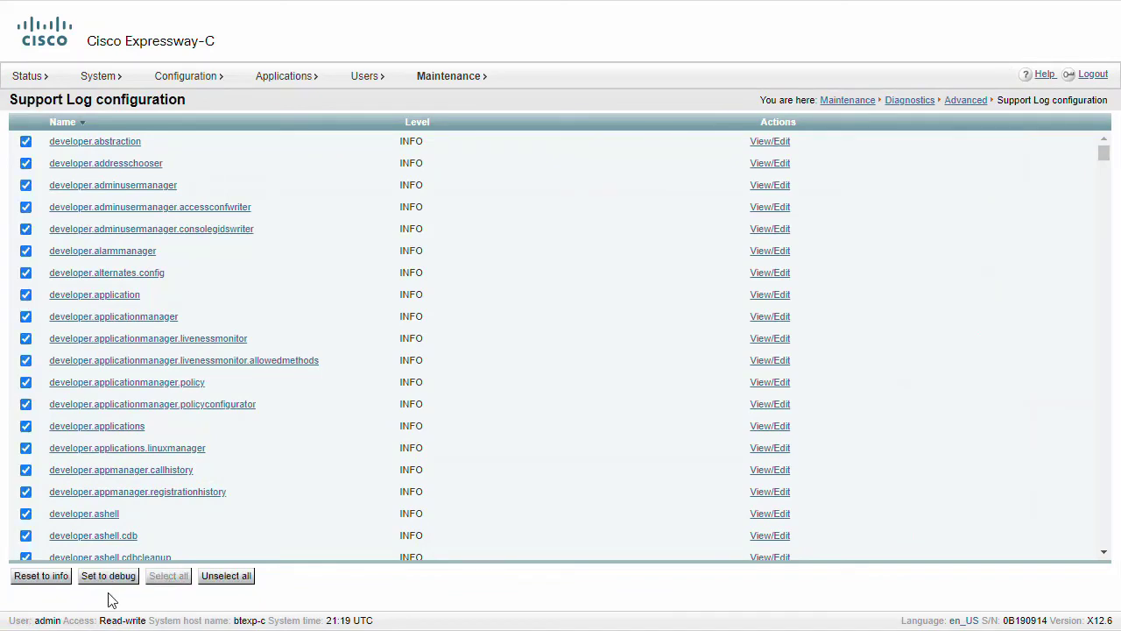
click(39, 577)
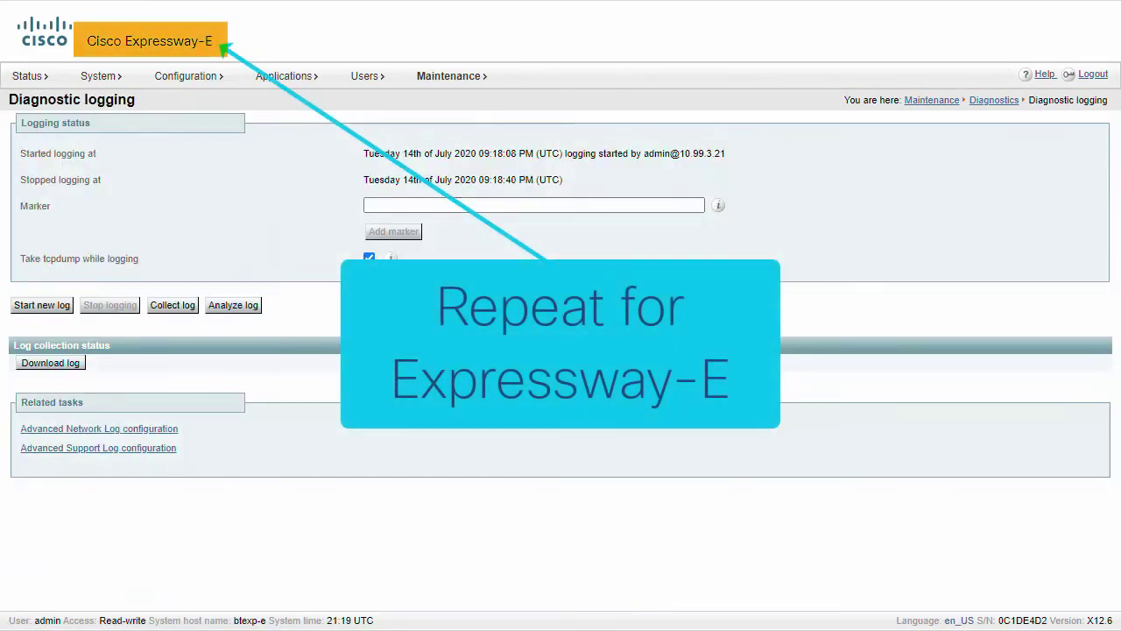
Step: Reset all of Expressway-E's support log modules to the INFO level
click(153, 450)
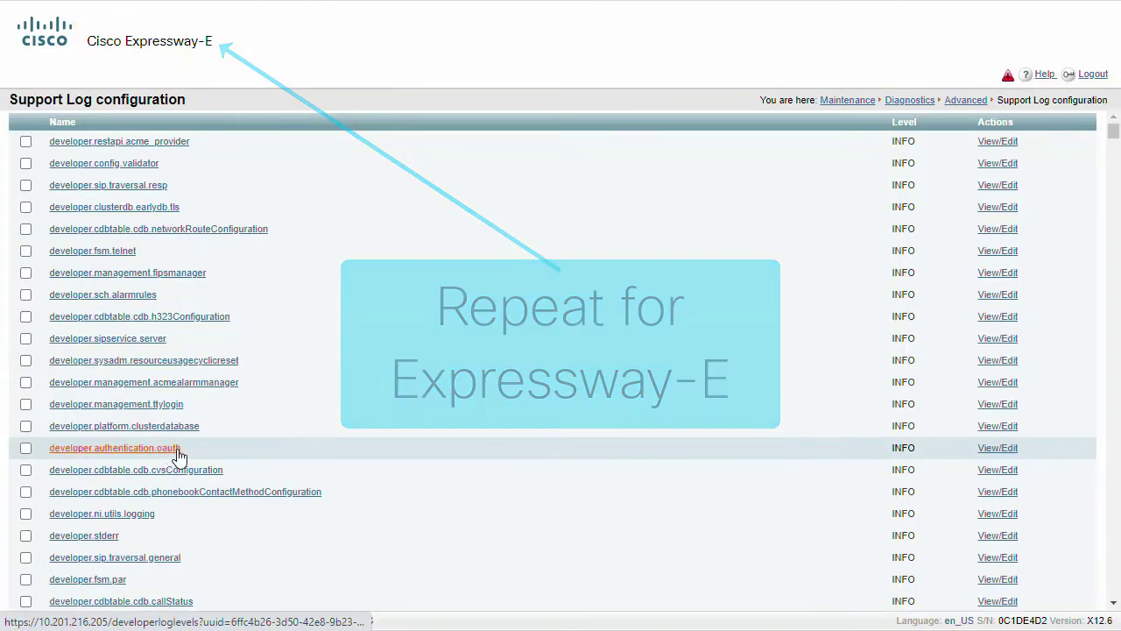
click(168, 576)
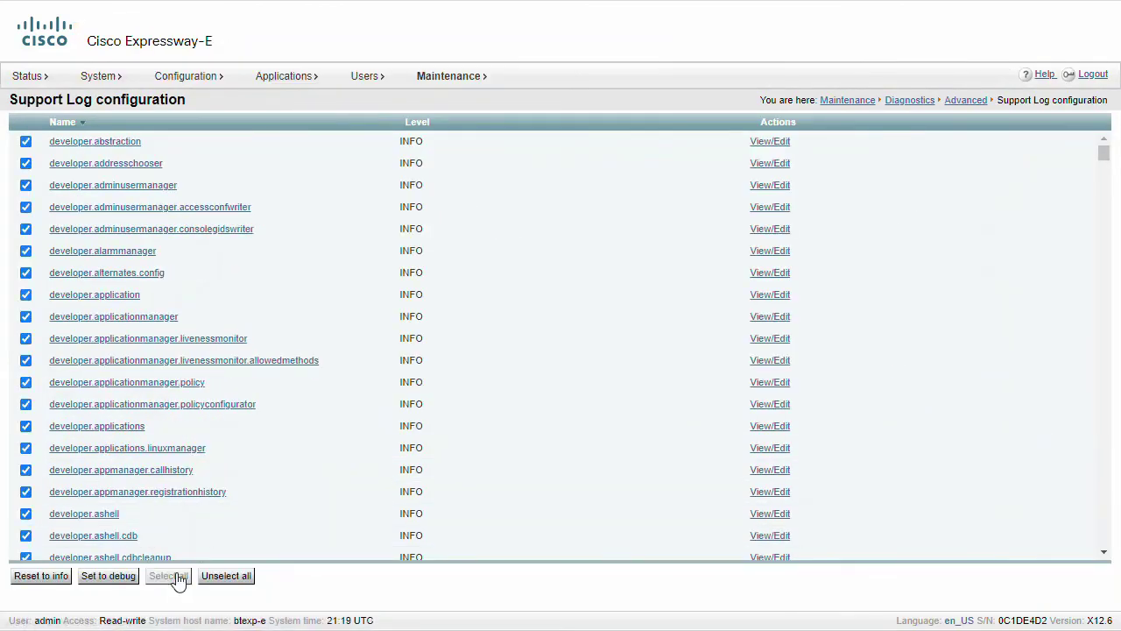
click(44, 578)
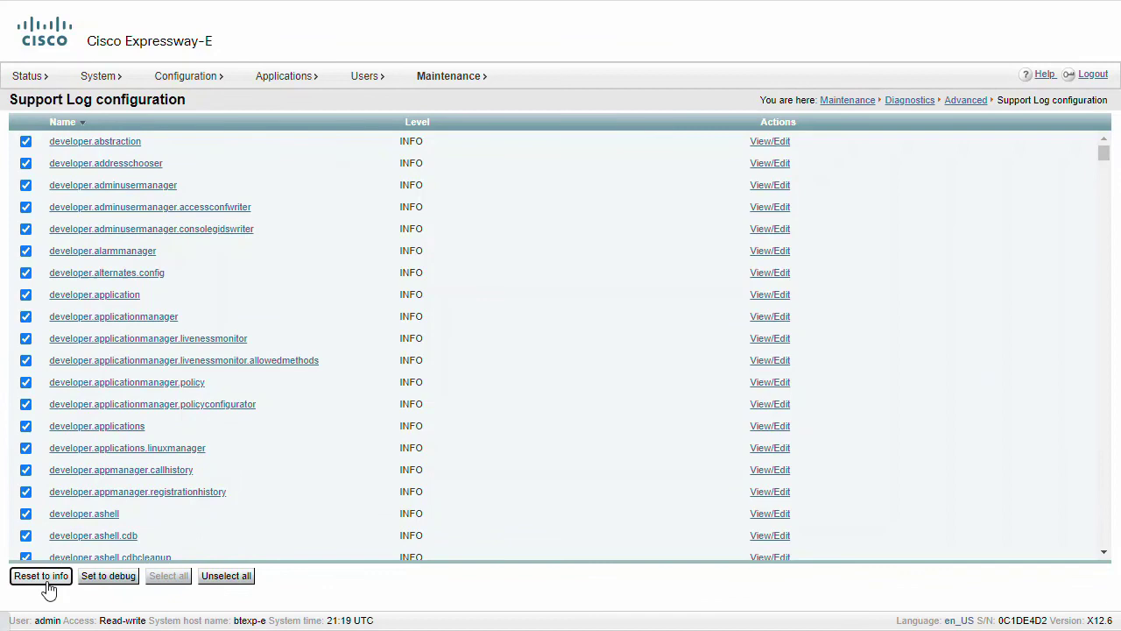